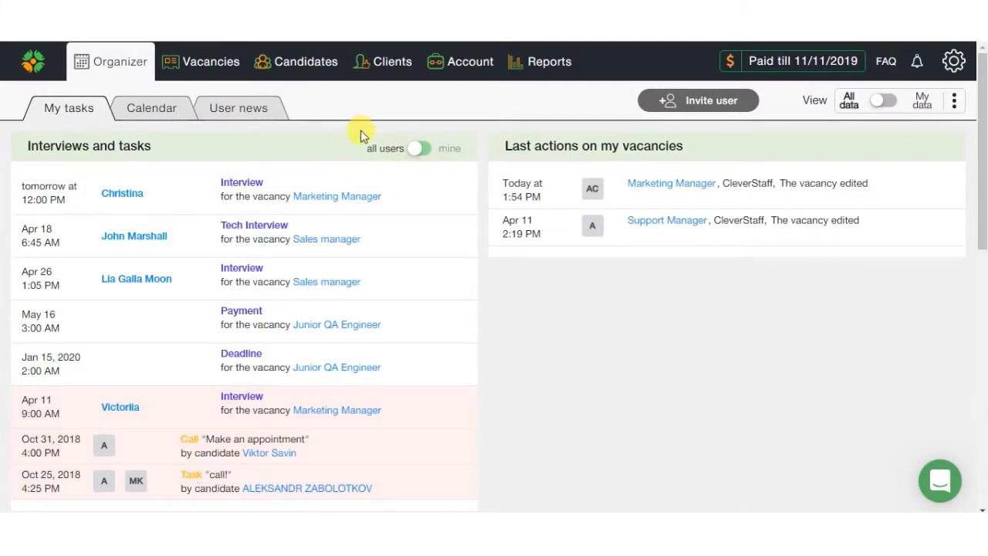
# Step: Filter the dashboard to only my interviews and tasks, then back to all users
pyautogui.click(423, 149)
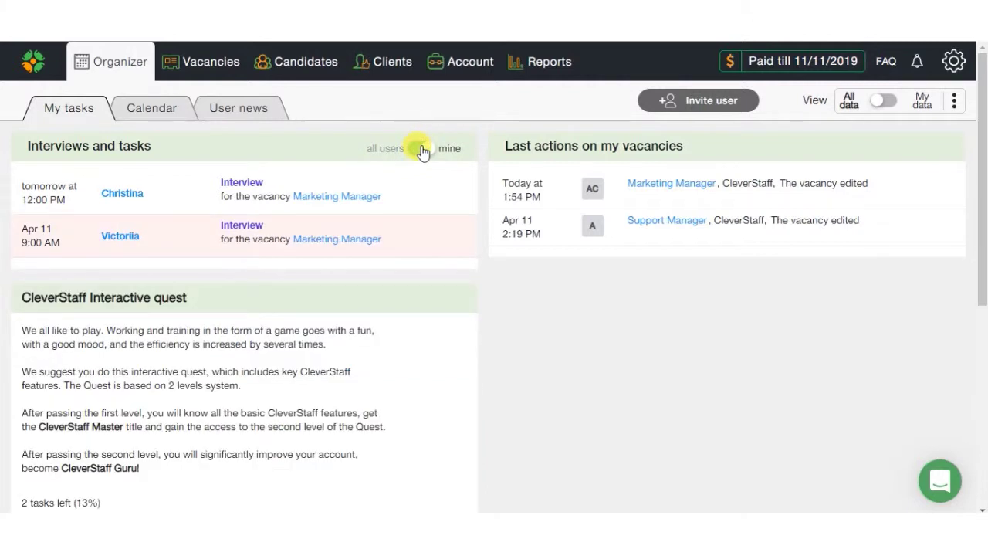
pyautogui.click(423, 149)
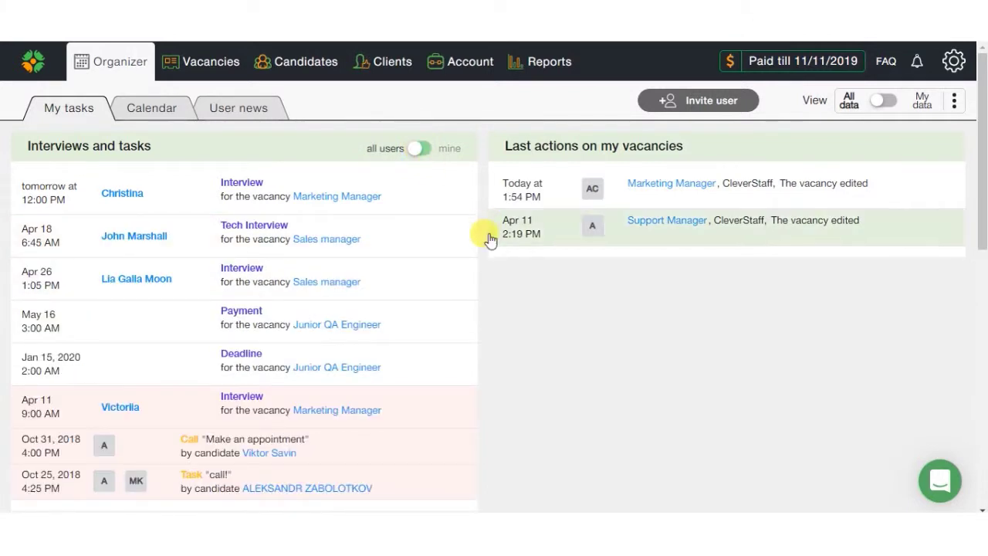
pyautogui.scroll(-10, 490, 238)
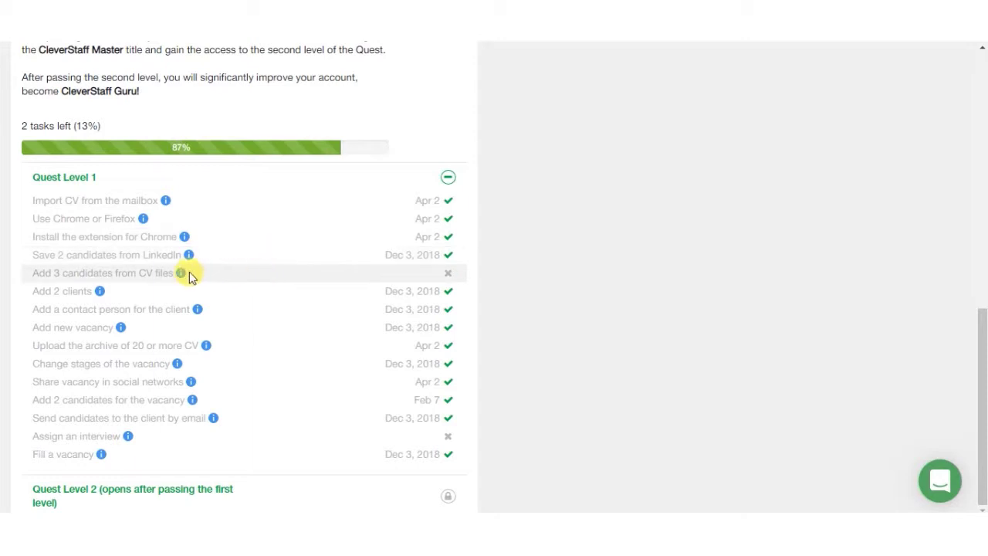
# Step: Check the Quest checklist hints, then view the calendar and its integration page
pyautogui.moveTo(182, 275)
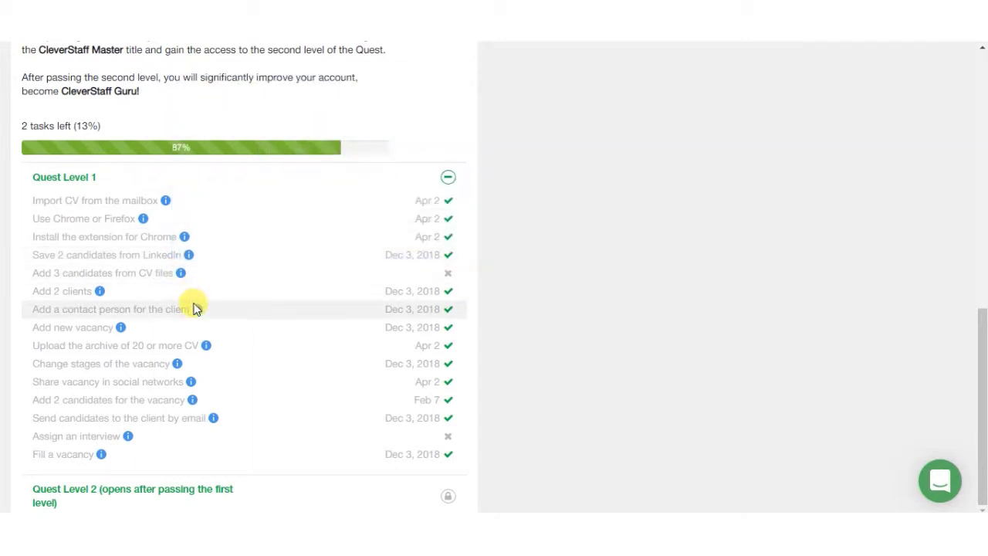
pyautogui.moveTo(196, 309)
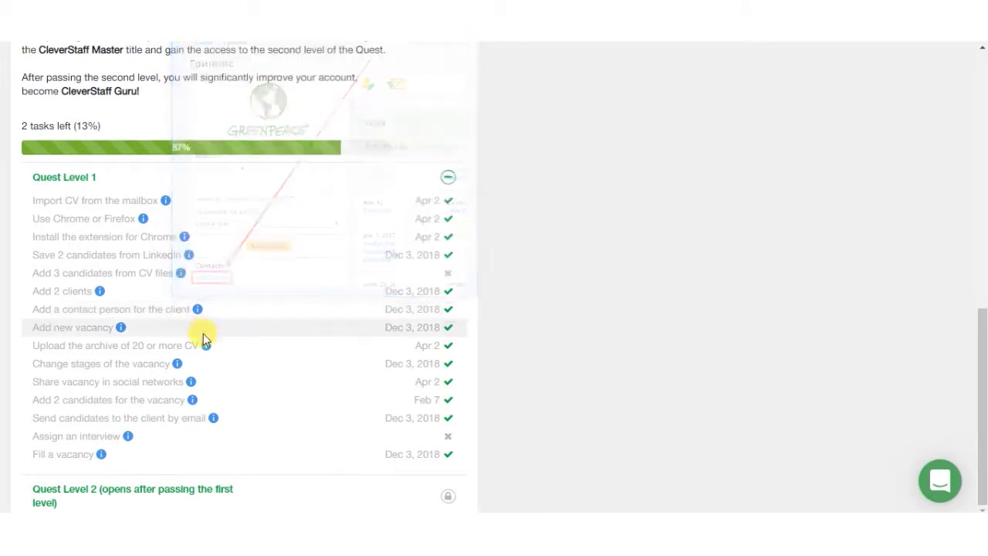
pyautogui.click(572, 301)
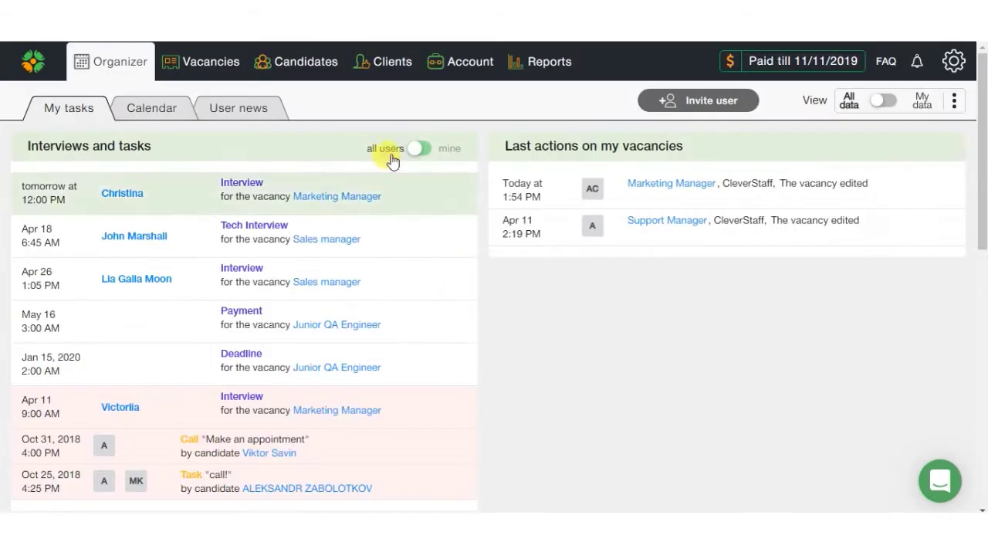
pyautogui.click(160, 105)
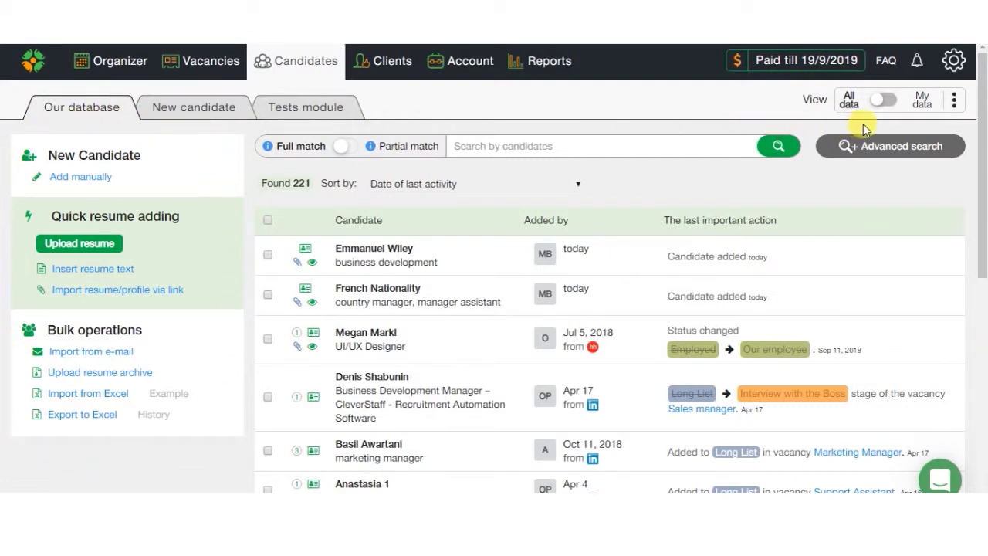
# Step: Go to the Chrome extension page from the personal settings gear menu
pyautogui.click(955, 63)
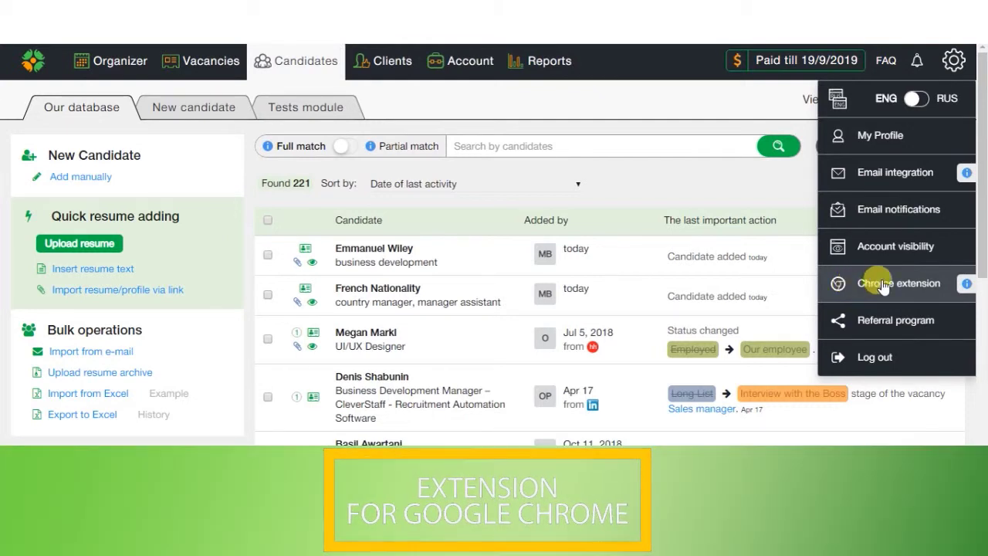
pyautogui.moveTo(967, 284)
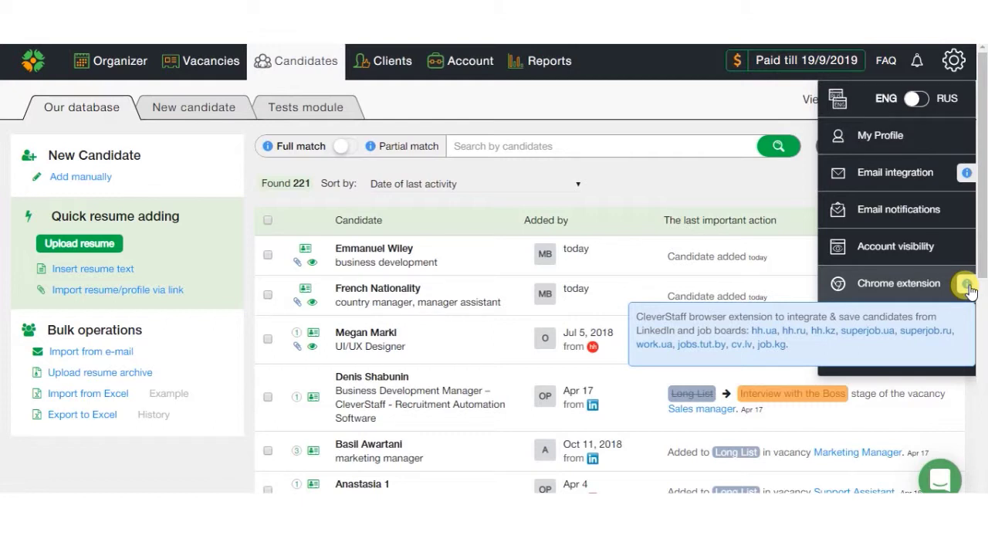
pyautogui.click(898, 283)
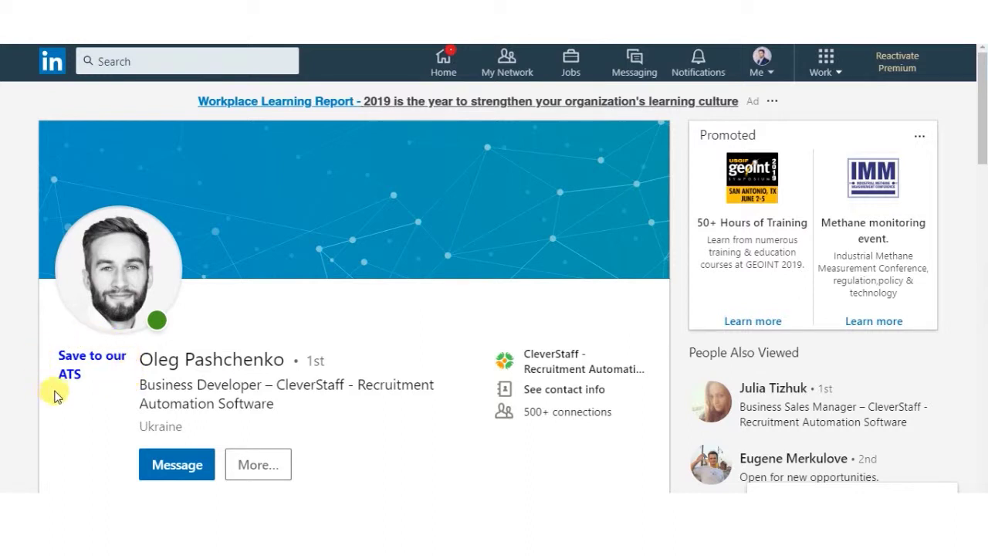
# Step: Scroll through the LinkedIn profile showing the CleverStaff 'Save to our ATS' option
pyautogui.scroll(-20, 69, 376)
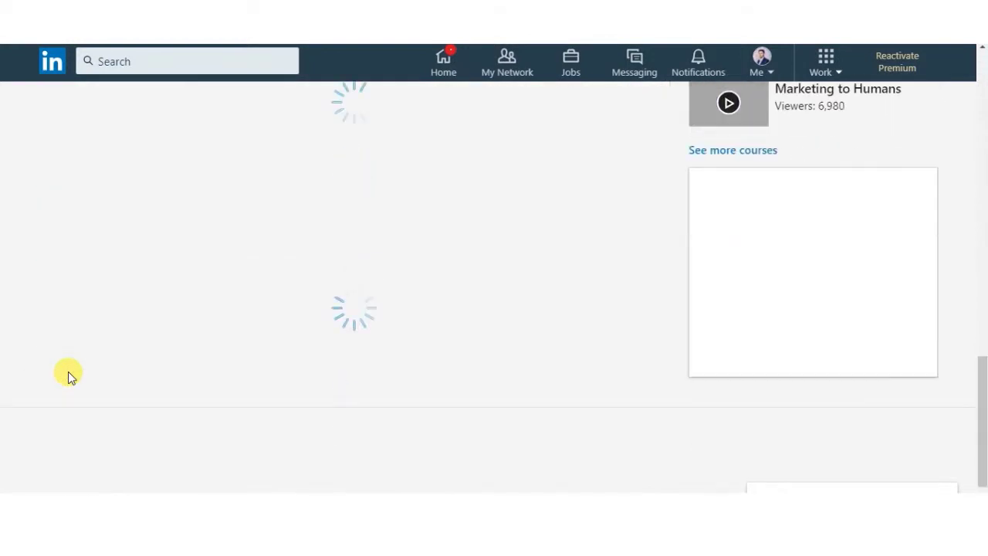
pyautogui.scroll(20, 235, 176)
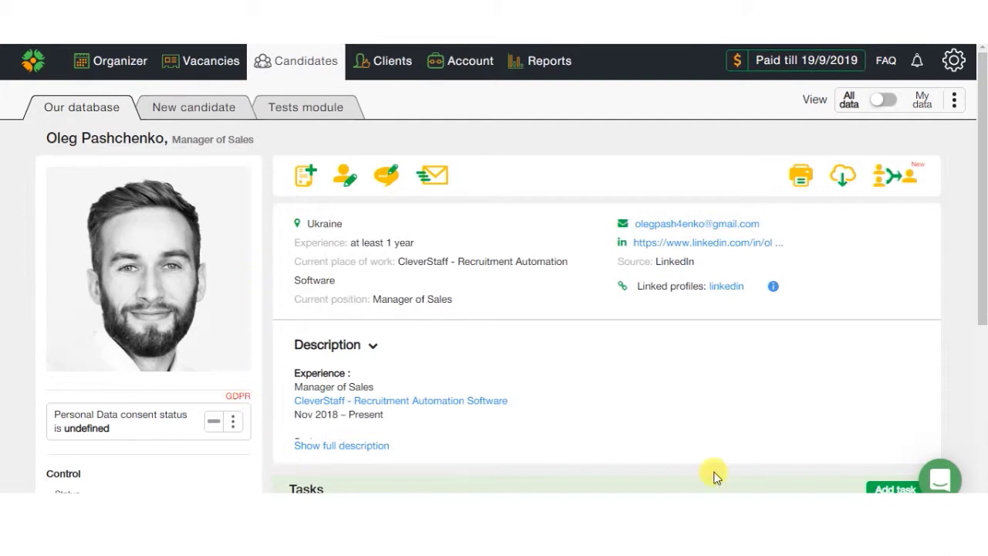
# Step: Upload the CV_ENG resume file from the Candidates page
pyautogui.click(312, 65)
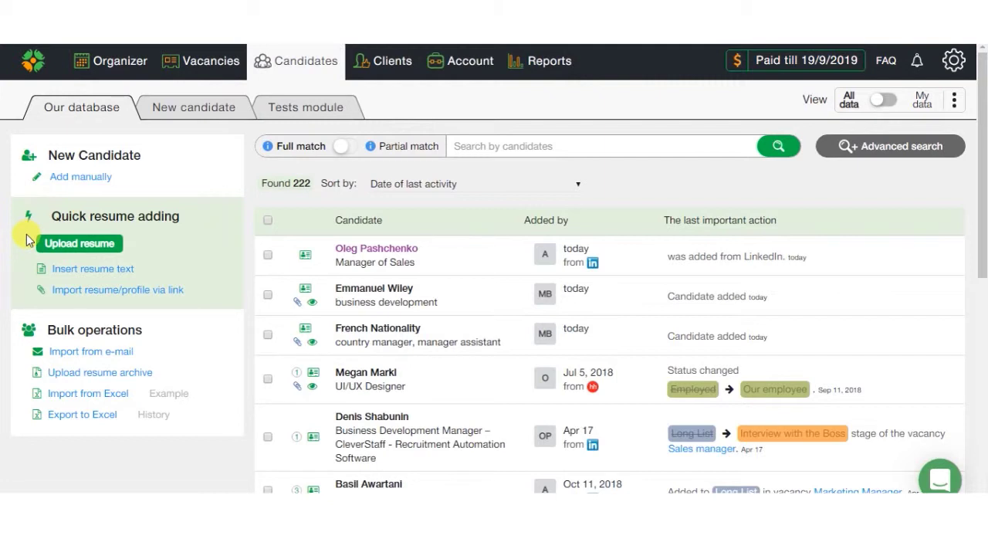
pyautogui.click(70, 245)
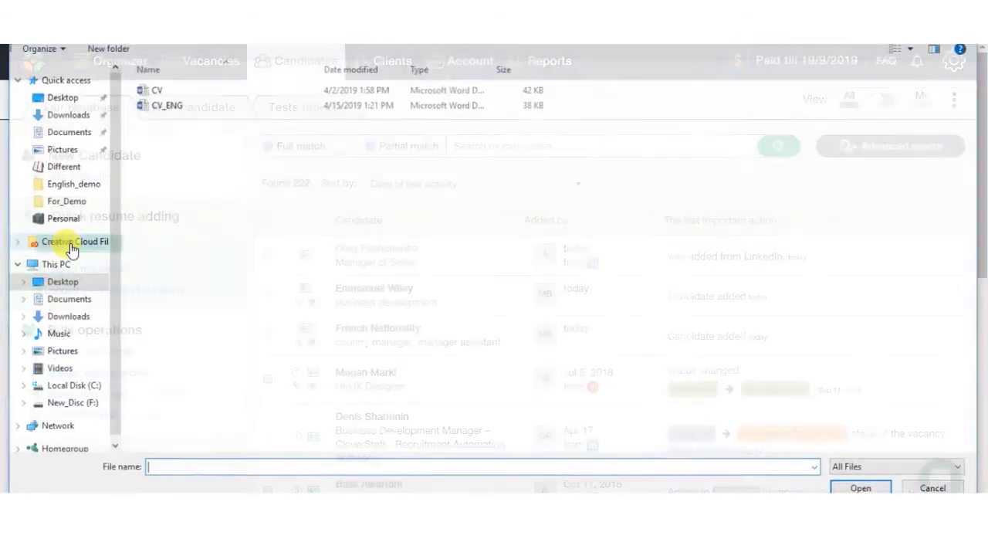
pyautogui.doubleClick(167, 104)
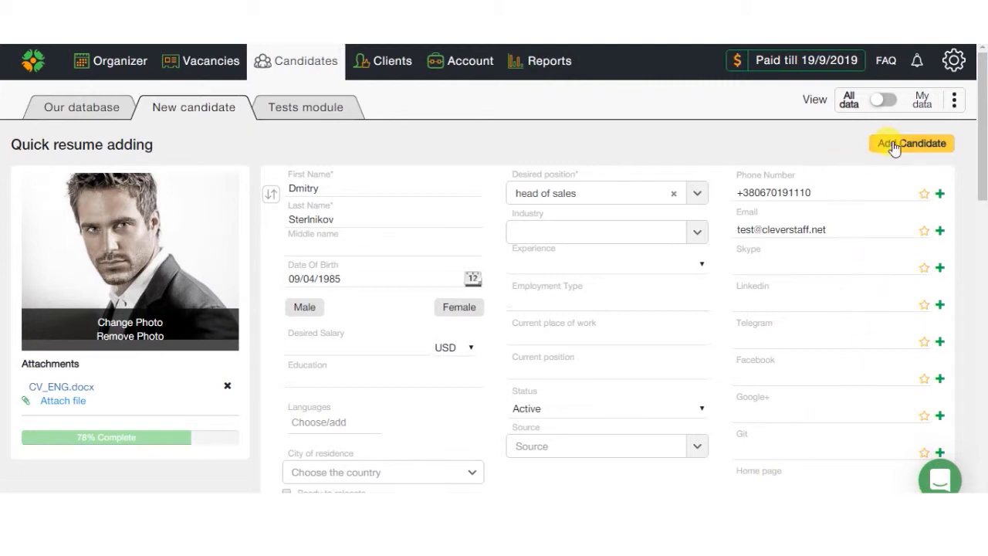
# Step: Add the parsed head of sales candidate and return to the Candidates list
pyautogui.click(894, 147)
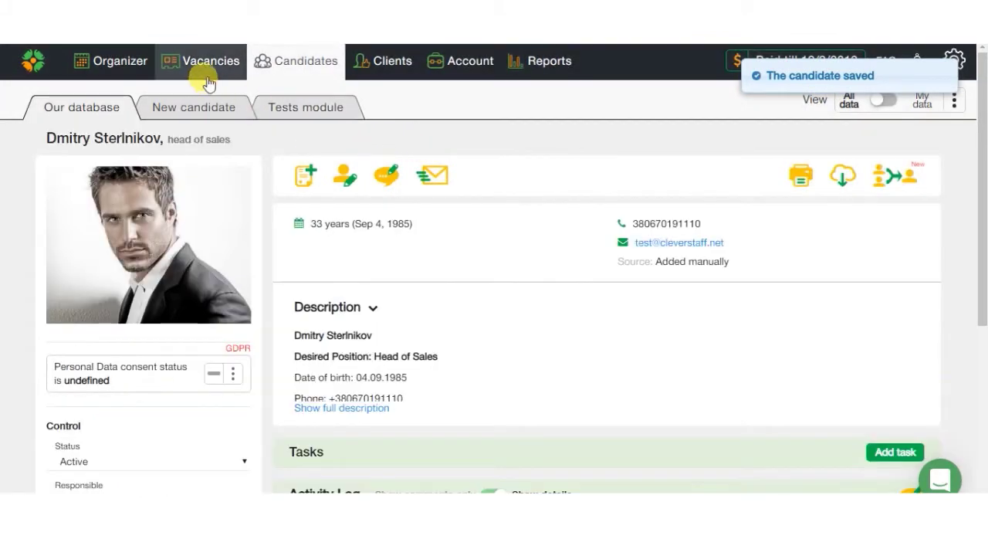
pyautogui.click(292, 61)
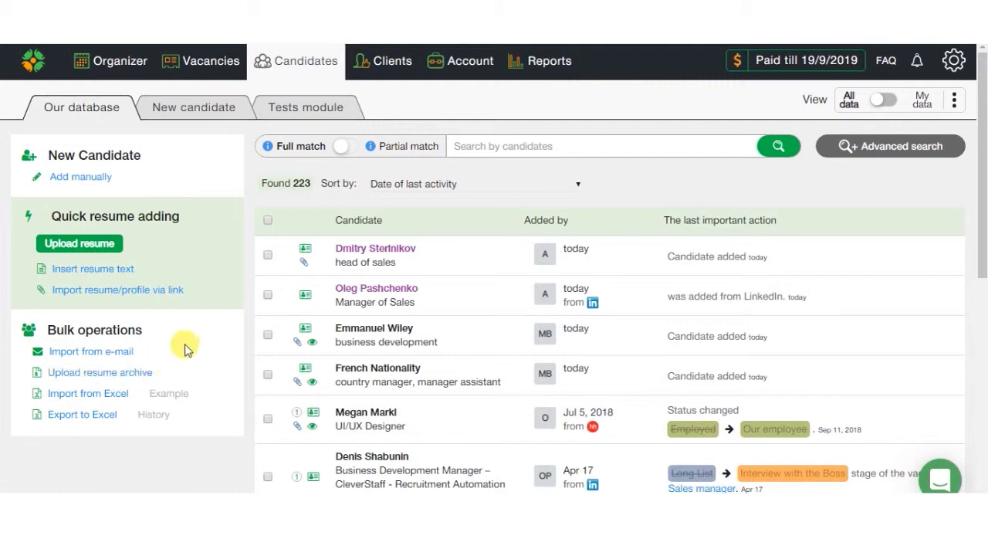
# Step: Upload CV_ENG again through Upload resume
pyautogui.click(90, 244)
pyautogui.click(170, 105)
pyautogui.doubleClick(172, 110)
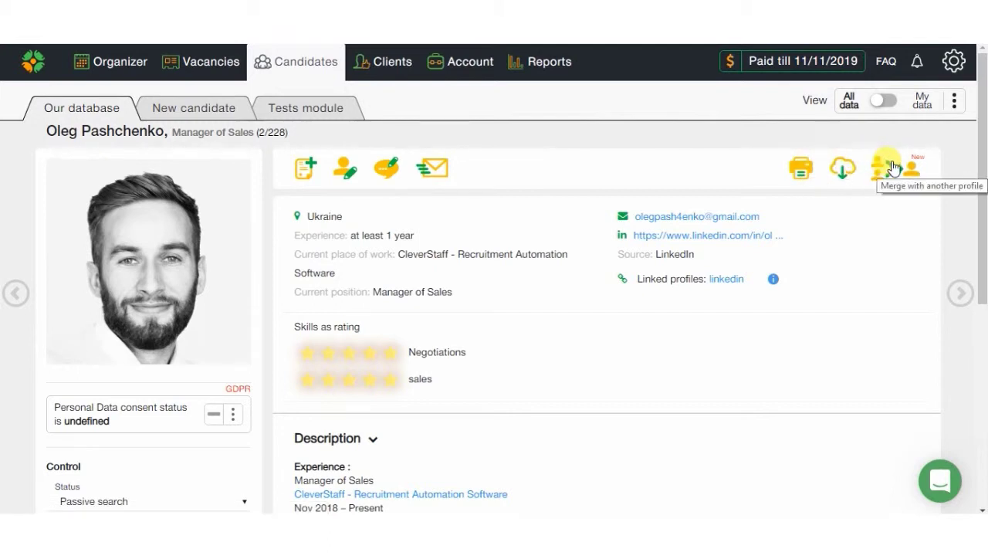
# Step: Add the tags 'b2b sales' and 'sales' to the Manager of Sales candidate
pyautogui.moveTo(981, 143); pyautogui.dragTo(982, 258)
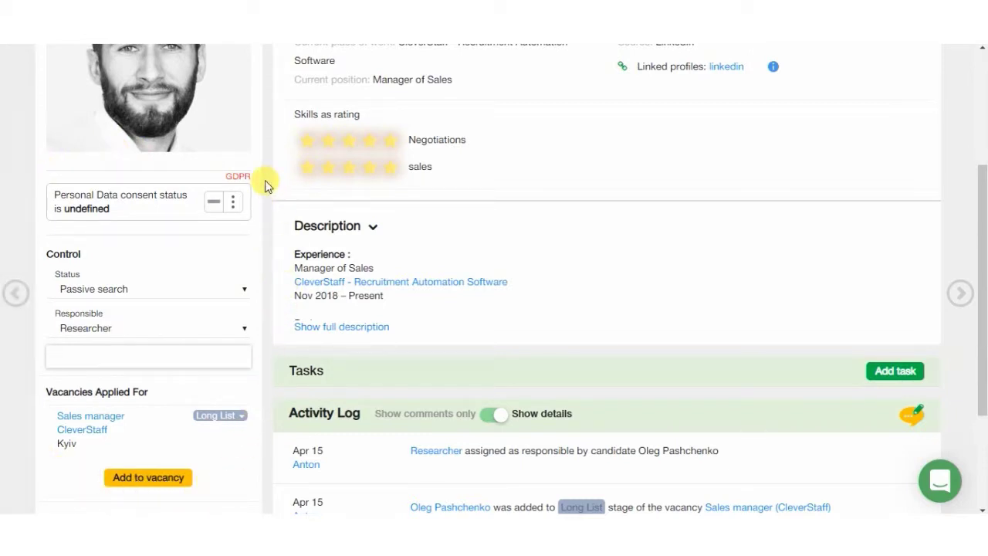
pyautogui.scroll(3, 265, 185)
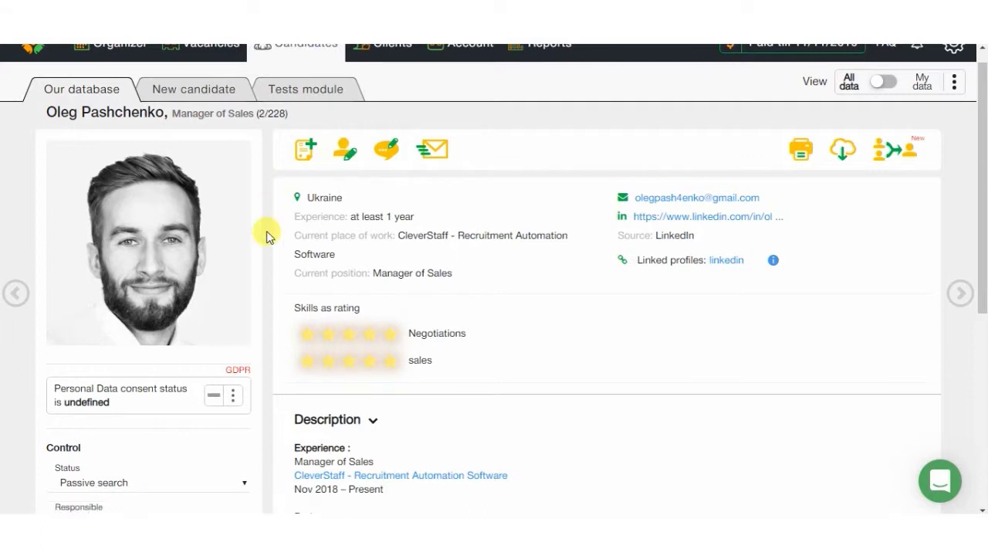
pyautogui.scroll(-2, 260, 232)
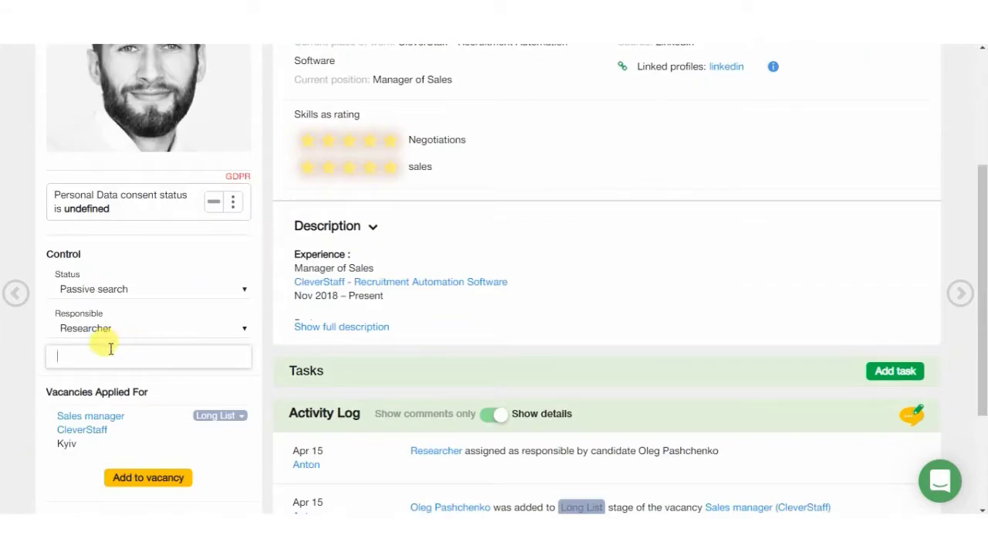
pyautogui.write('sale')
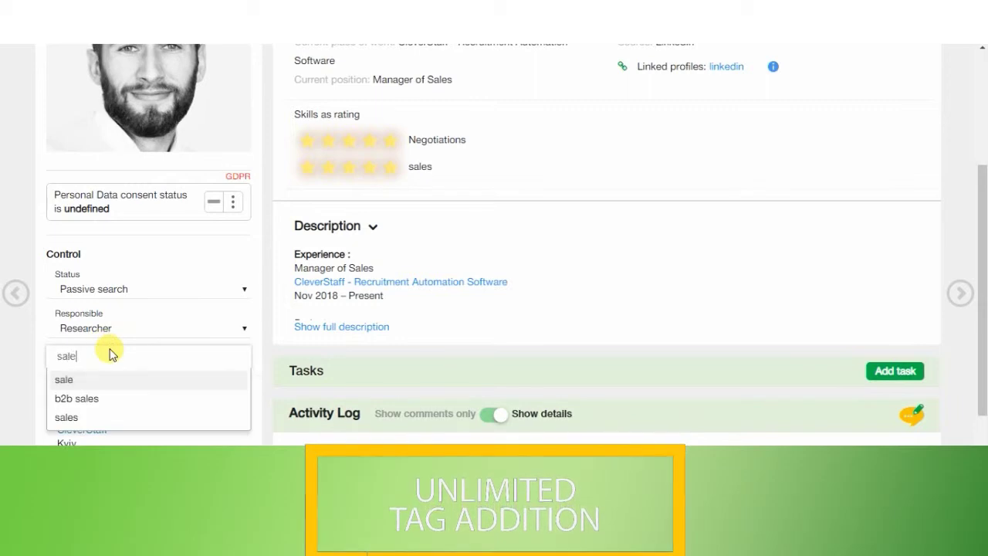
pyautogui.write('s')
pyautogui.click(81, 379)
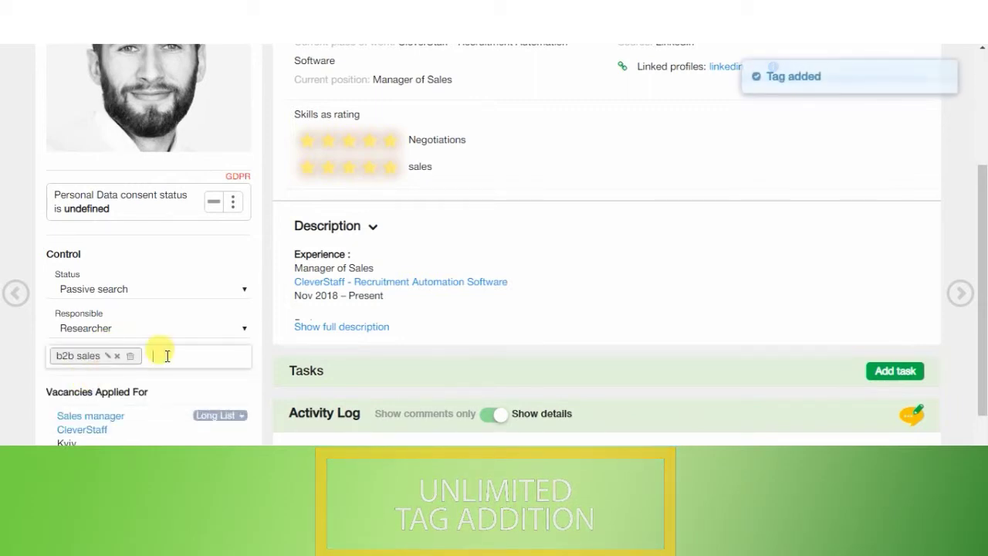
pyautogui.write('sales')
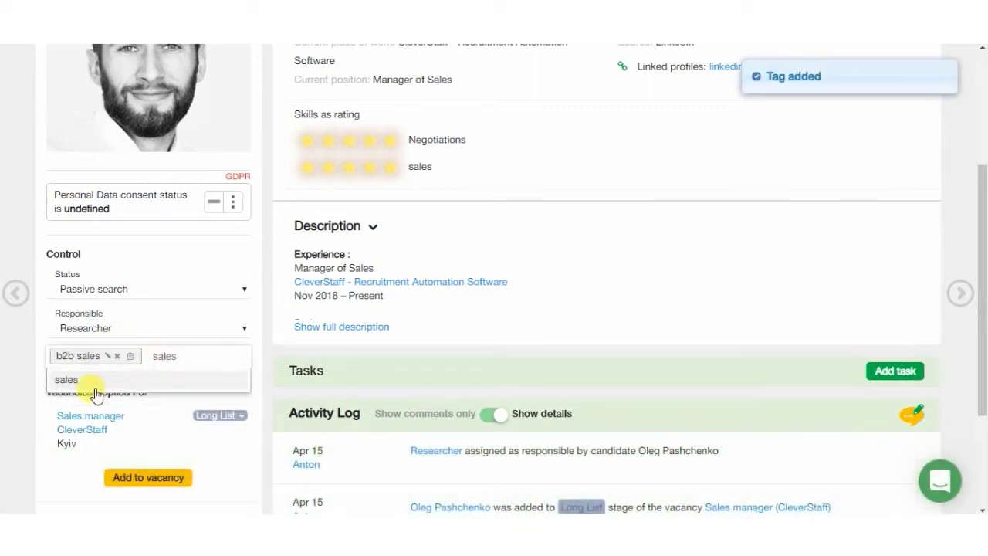
pyautogui.click(89, 382)
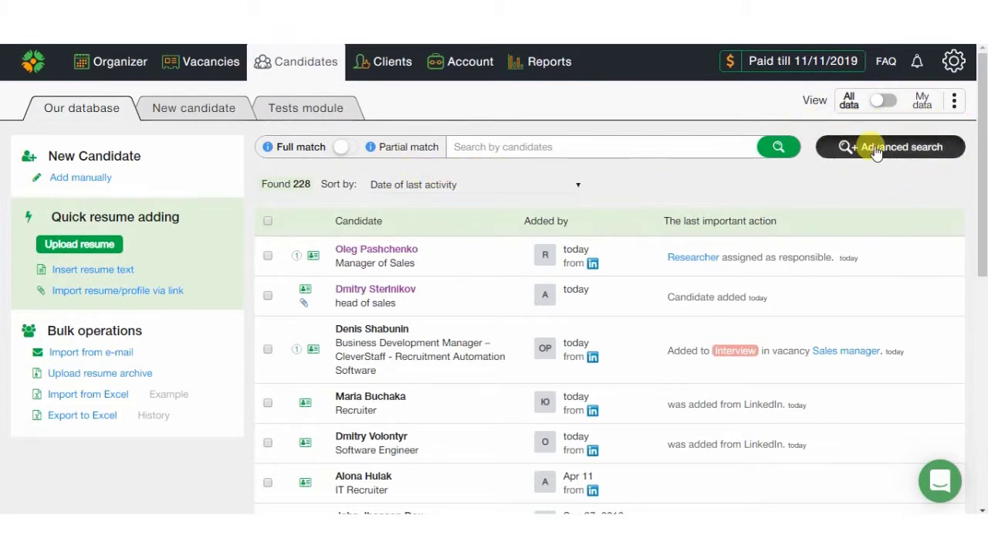
# Step: Open the Advanced search and look through its candidate search criteria
pyautogui.click(873, 147)
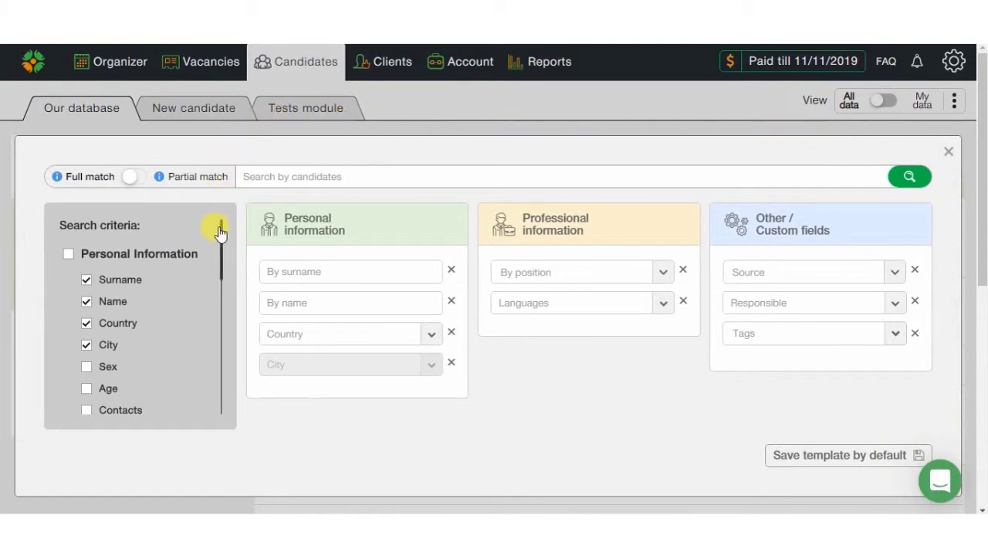
pyautogui.moveTo(220, 232); pyautogui.dragTo(229, 389)
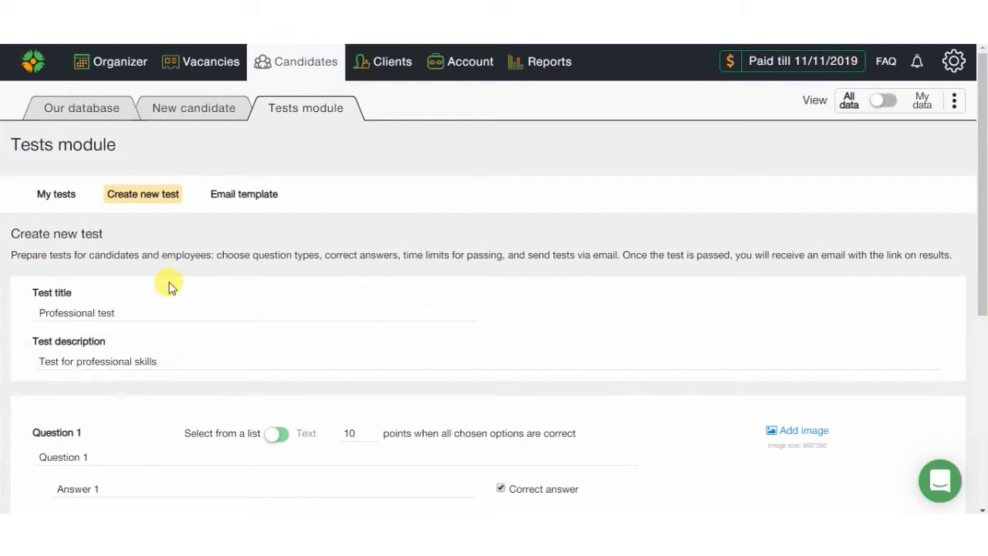
# Step: Scroll through the Create new test form and open the tests' Email template
pyautogui.scroll(-3, 166, 282)
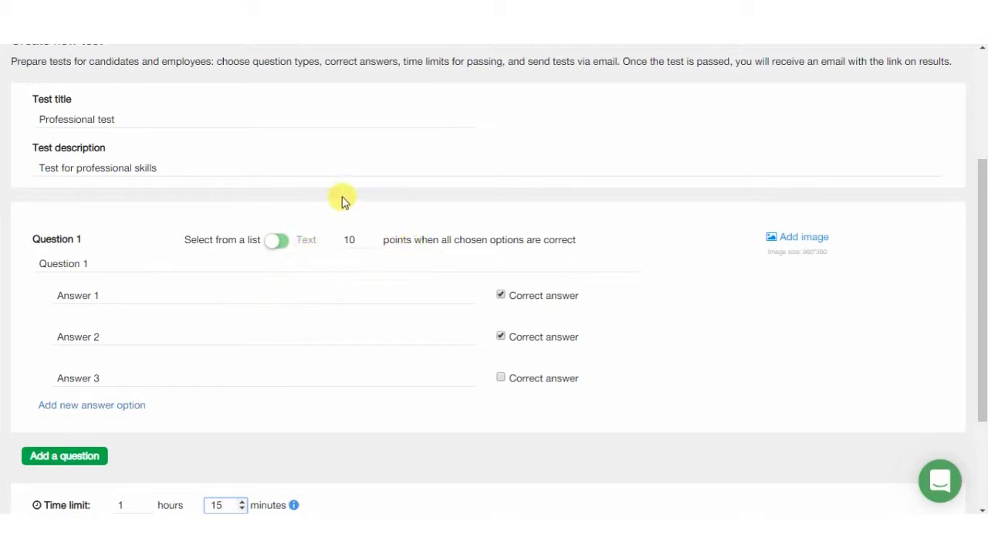
pyautogui.scroll(-2, 323, 280)
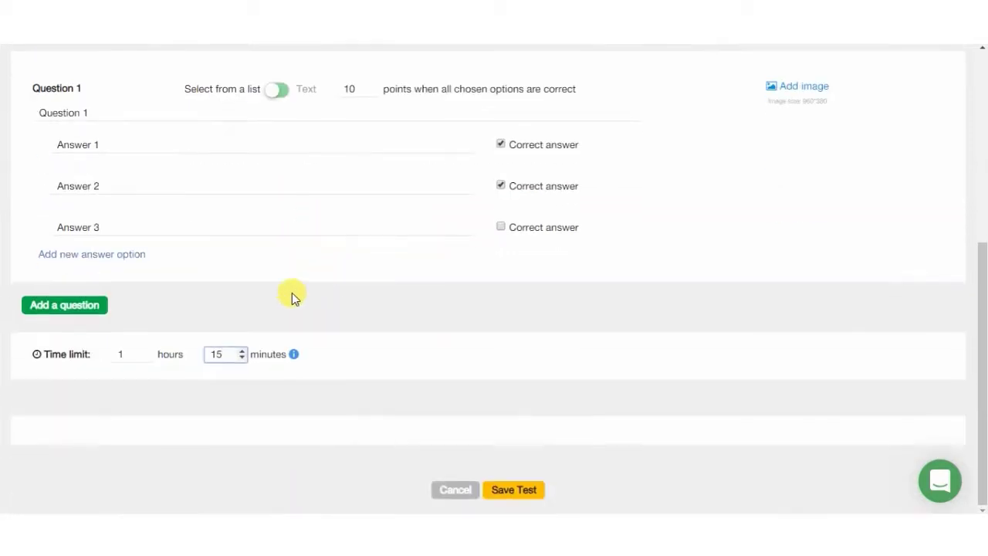
pyautogui.scroll(5, 307, 306)
pyautogui.click(262, 194)
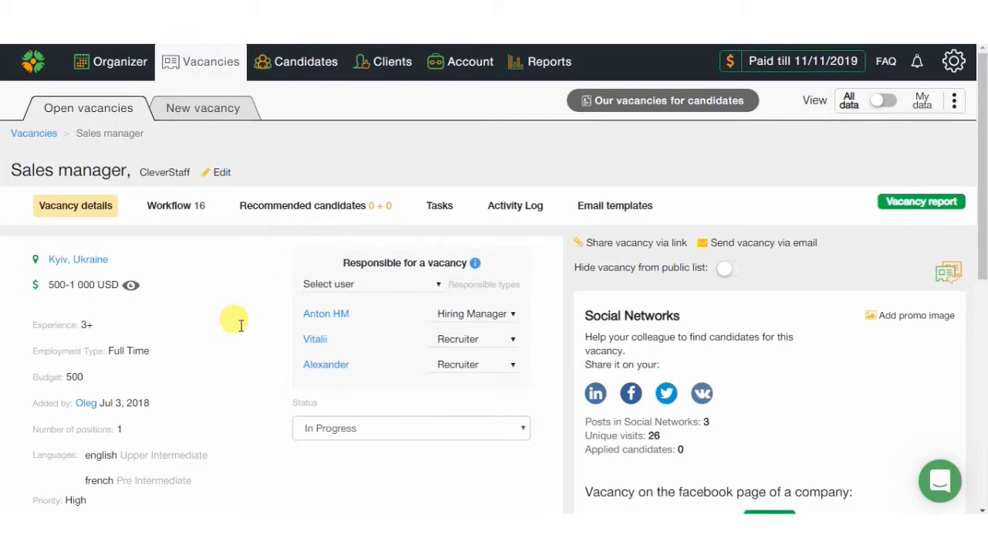
# Step: Scroll through the Sales manager vacancy's location, salary, responsible users and description
pyautogui.scroll(-3, 241, 325)
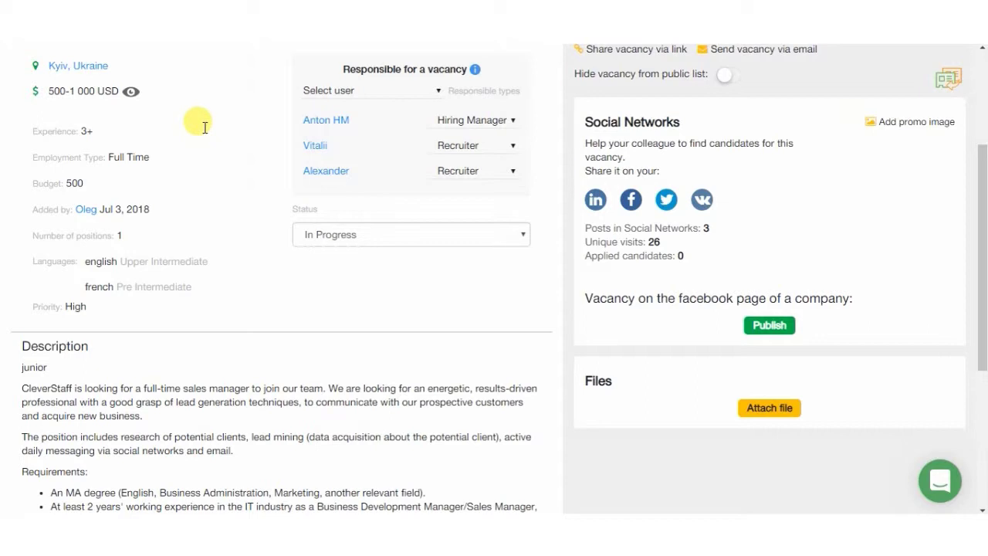
pyautogui.scroll(-3, 205, 128)
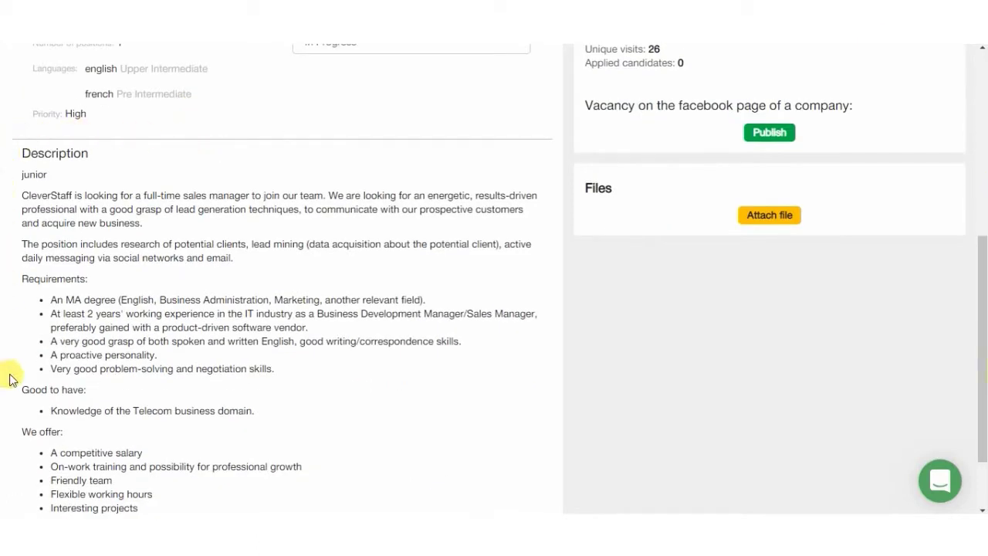
pyautogui.scroll(6, 255, 447)
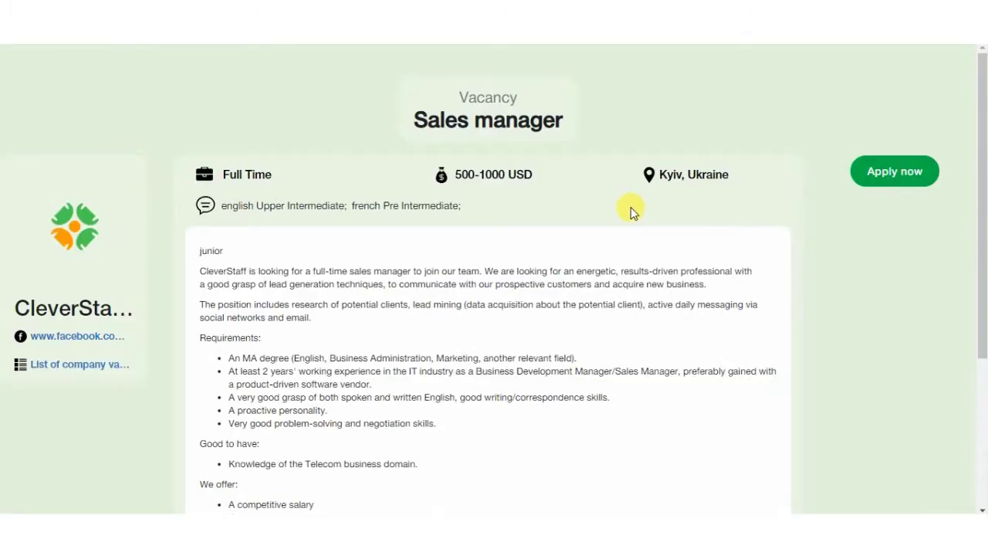
# Step: Bring up the Sales manager vacancy's Application form from its public page with Apply now
pyautogui.click(872, 174)
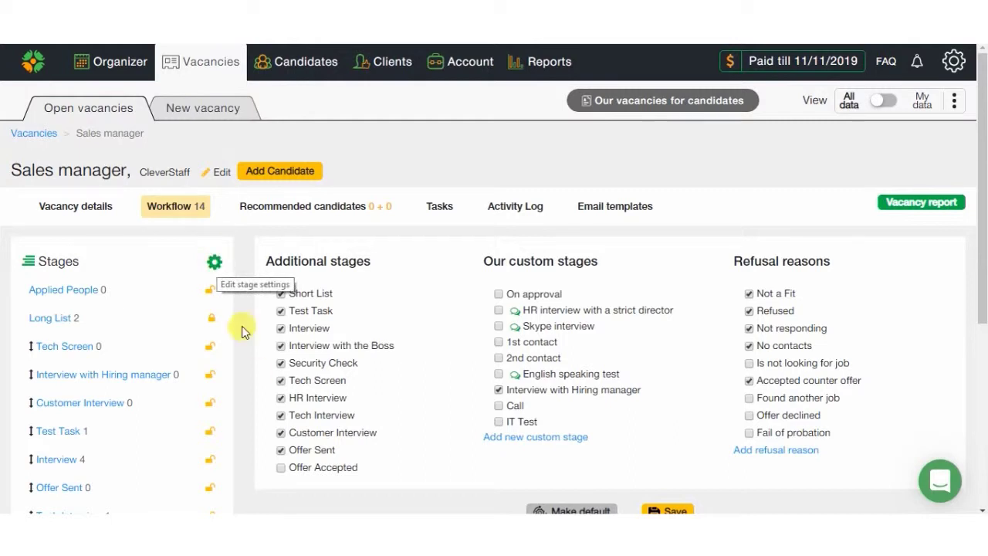
# Step: Add the 2nd contact and 1st contact custom stages to the Sales manager workflow, leaving Offer Accepted off
pyautogui.click(280, 468)
pyautogui.click(280, 468)
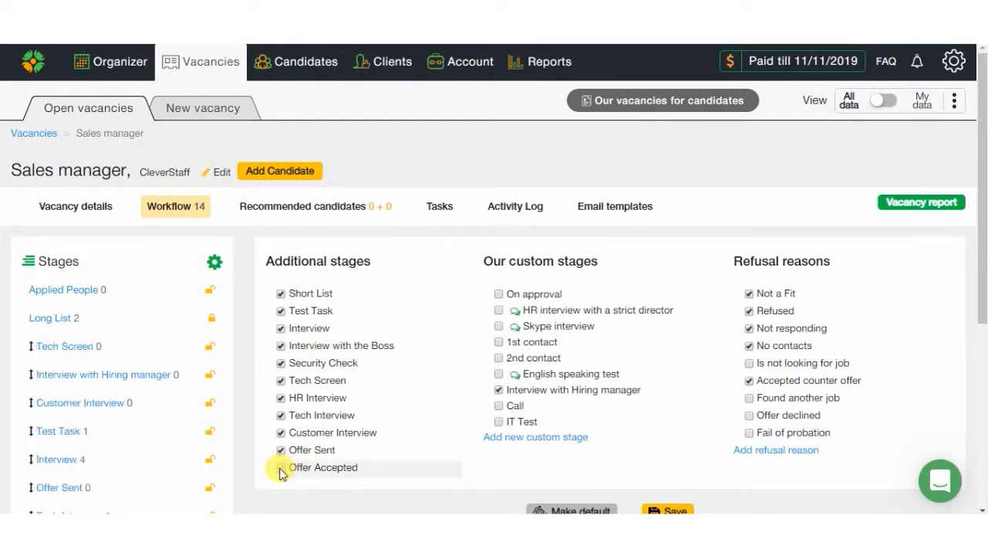
pyautogui.click(499, 358)
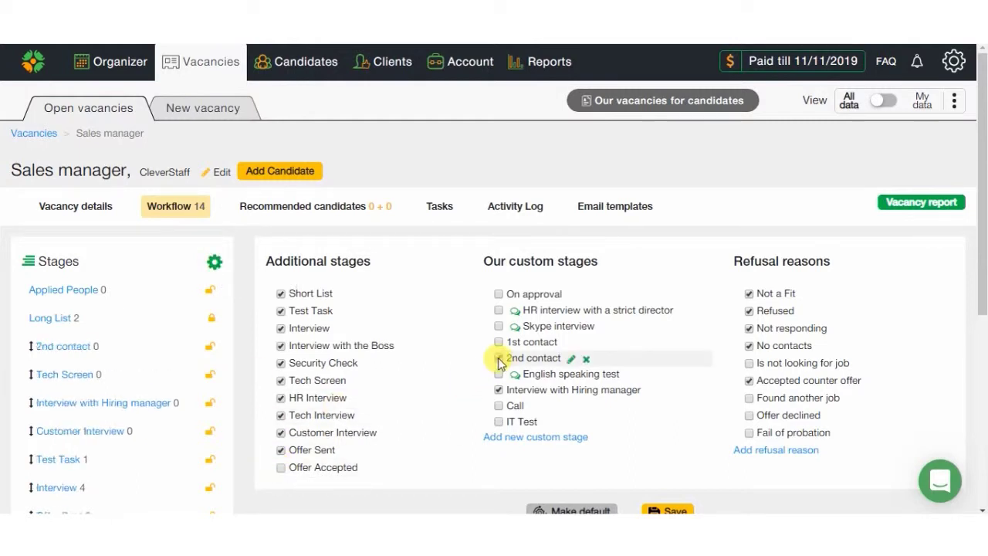
pyautogui.click(498, 342)
pyautogui.moveTo(143, 352)
pyautogui.mouseDown()
pyautogui.moveTo(138, 378)
pyautogui.moveTo(139, 349)
pyautogui.mouseUp()
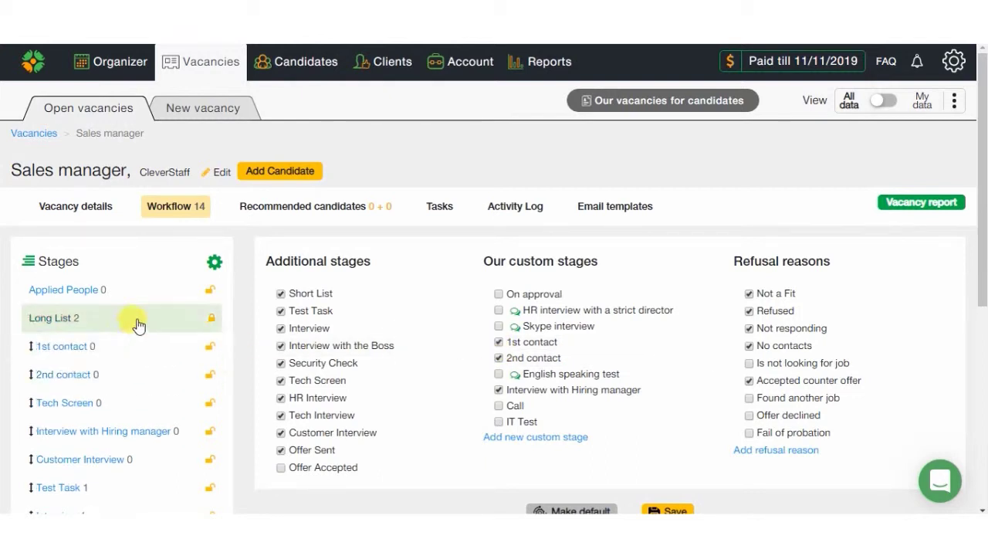
pyautogui.scroll(-1, 262, 317)
pyautogui.scroll(-1, 261, 317)
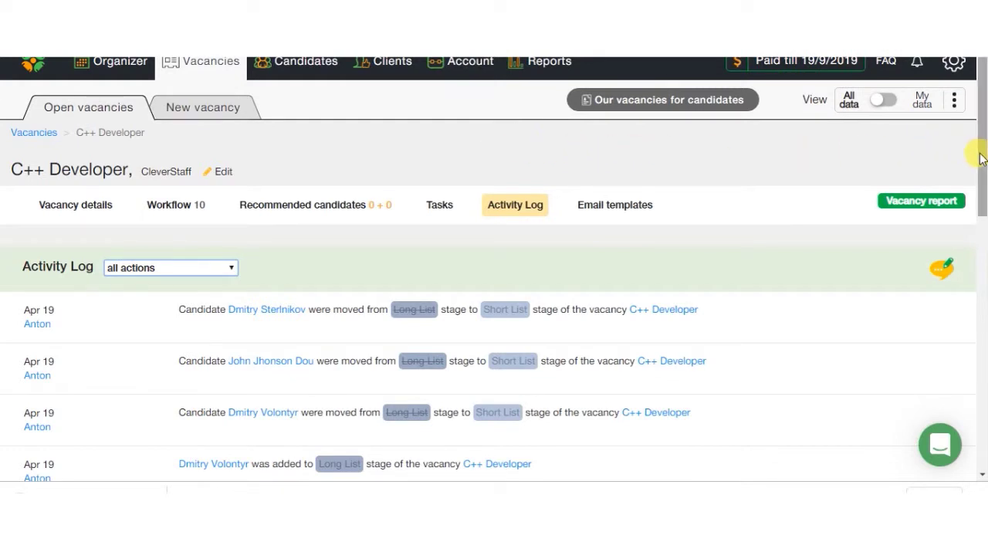
# Step: Filter the C++ Developer Activity Log to show candidate comments only
pyautogui.moveTo(981, 158)
pyautogui.mouseDown()
pyautogui.moveTo(964, 291)
pyautogui.moveTo(985, 185)
pyautogui.moveTo(980, 151)
pyautogui.mouseUp()
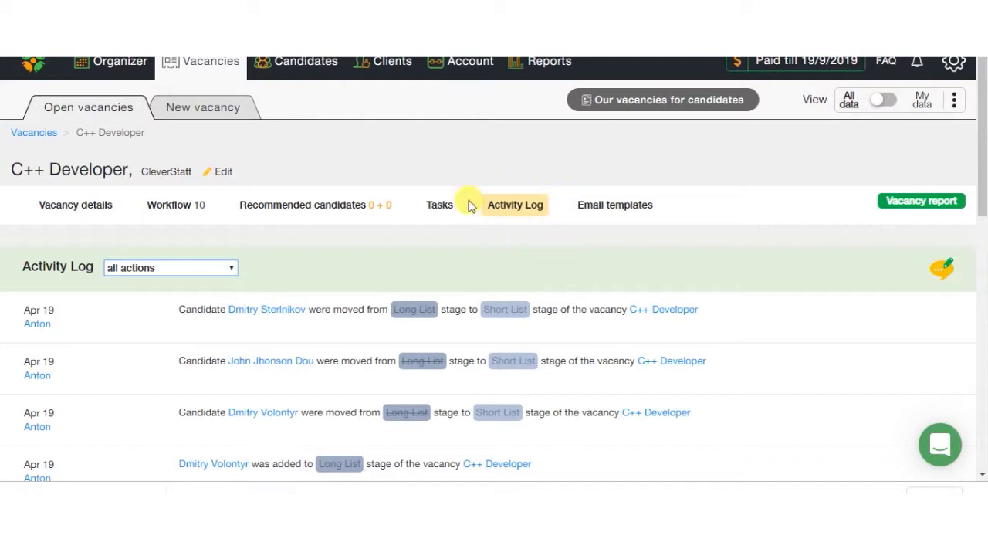
pyautogui.click(173, 271)
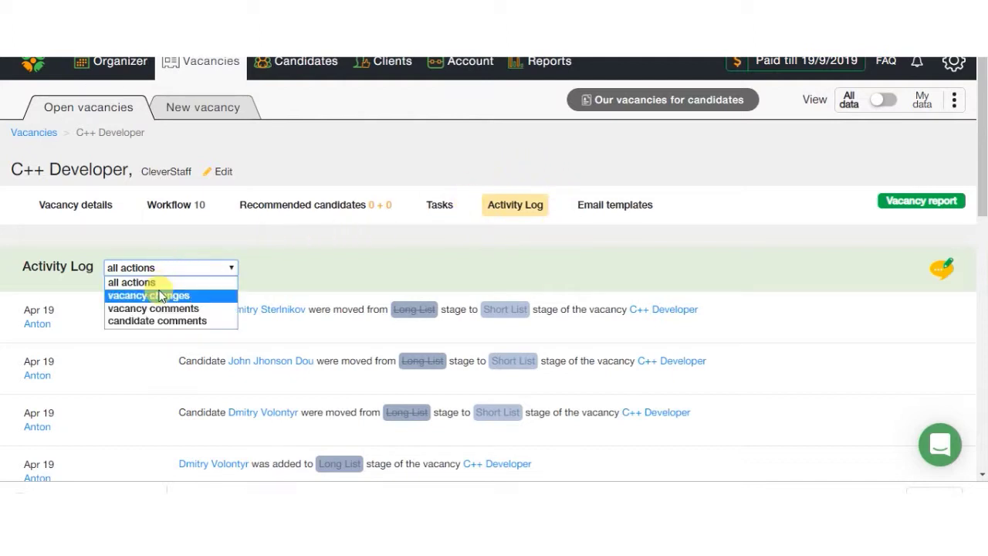
pyautogui.click(147, 320)
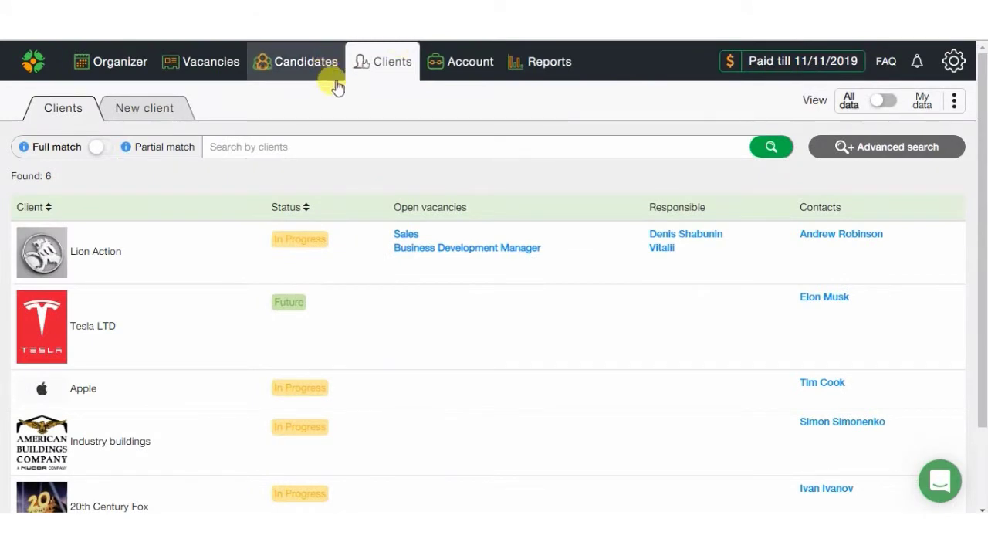
# Step: Open the Lion Action client and scroll through its profile, vacancies and tasks
pyautogui.click(168, 251)
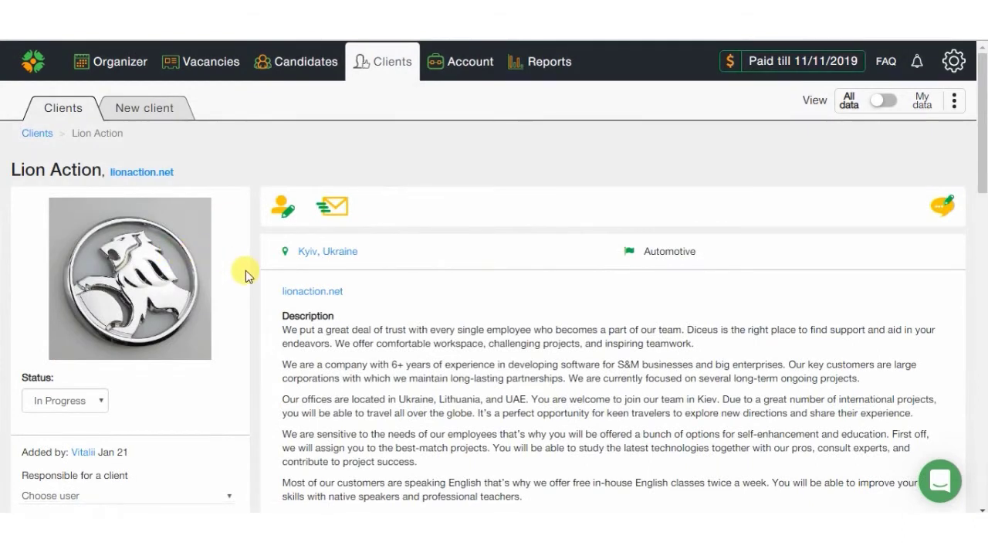
pyautogui.scroll(-3, 245, 275)
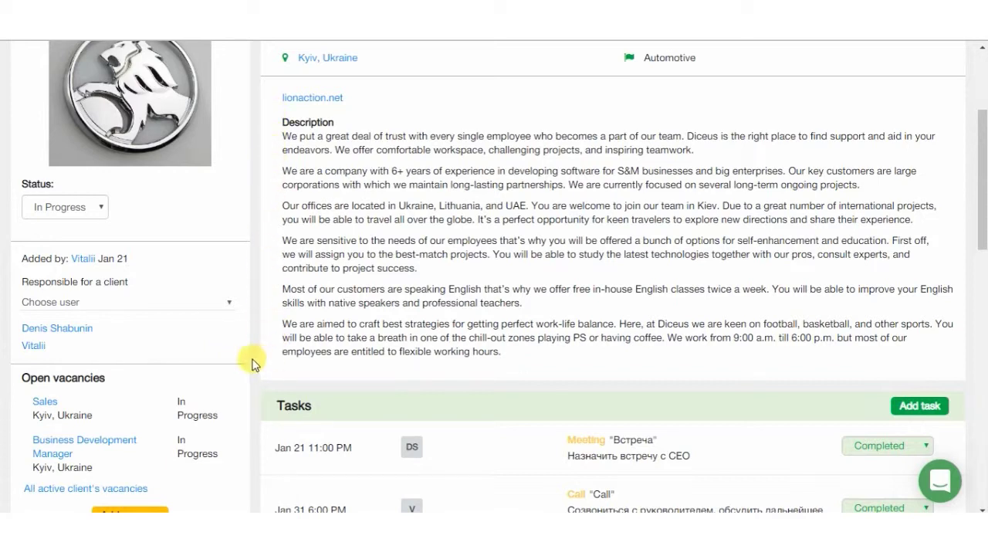
pyautogui.scroll(-3, 255, 363)
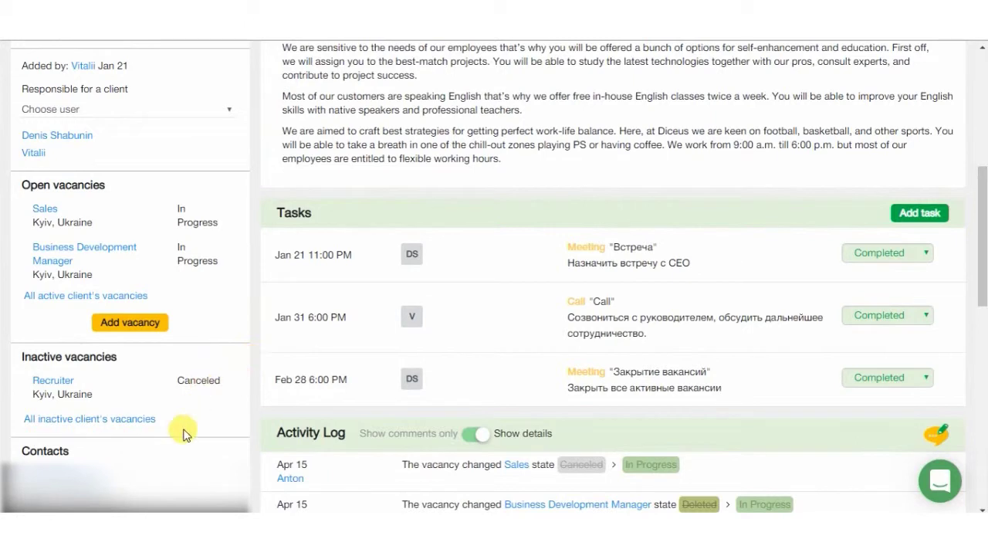
pyautogui.scroll(-3, 183, 429)
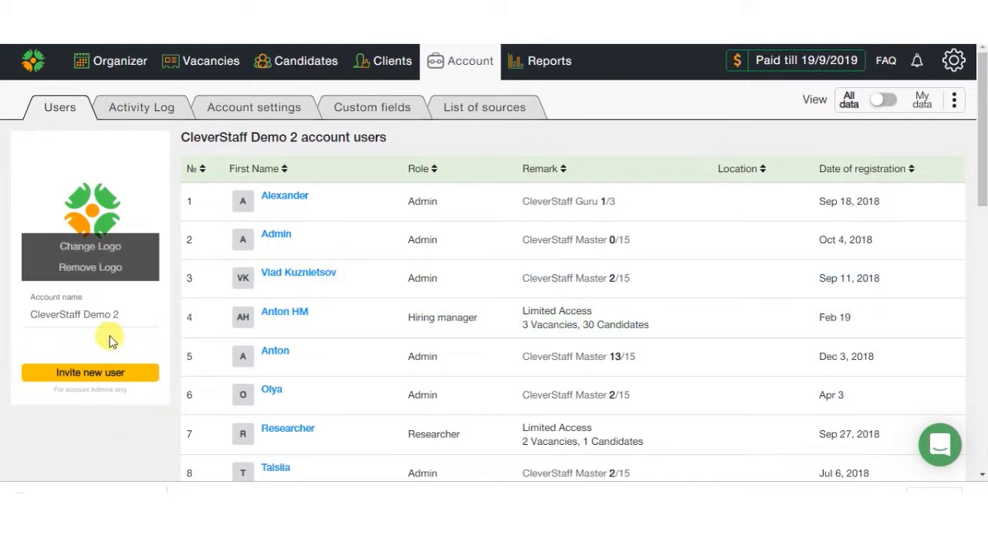
pyautogui.click(104, 378)
pyautogui.click(361, 125)
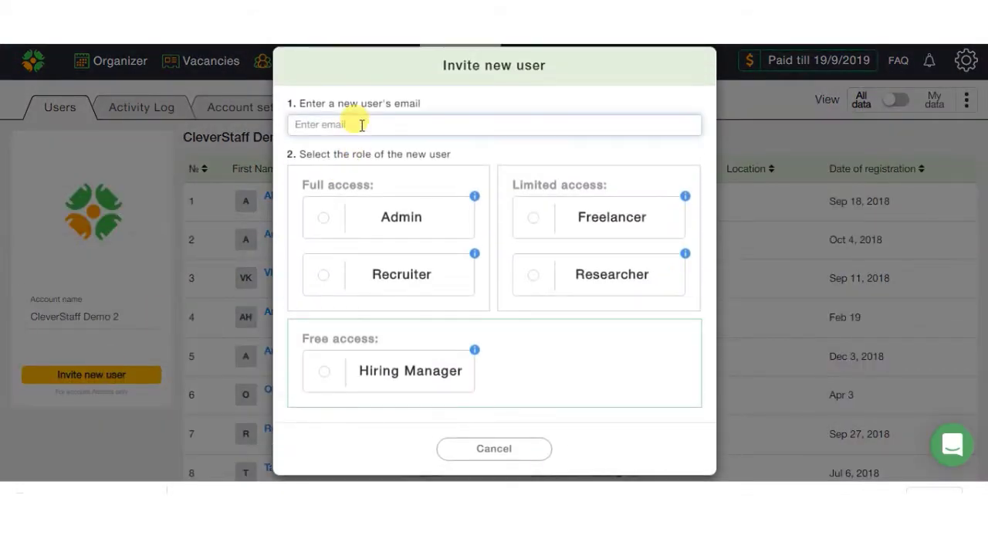
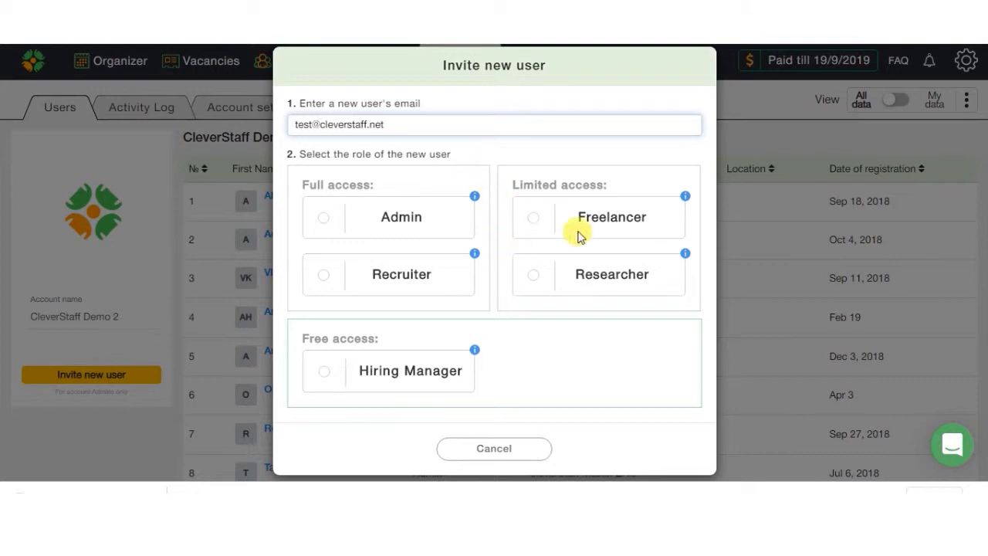
pyautogui.moveTo(684, 197)
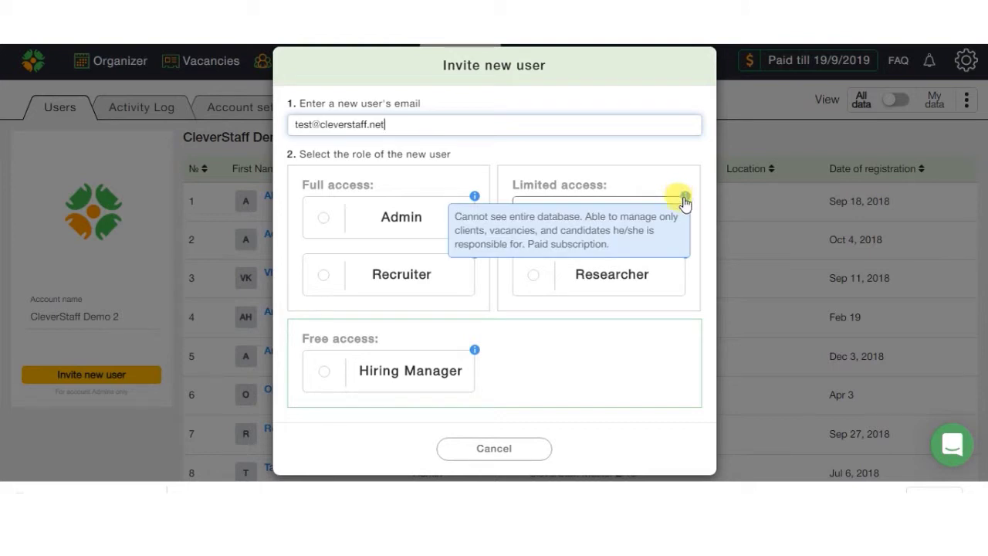
pyautogui.moveTo(687, 254)
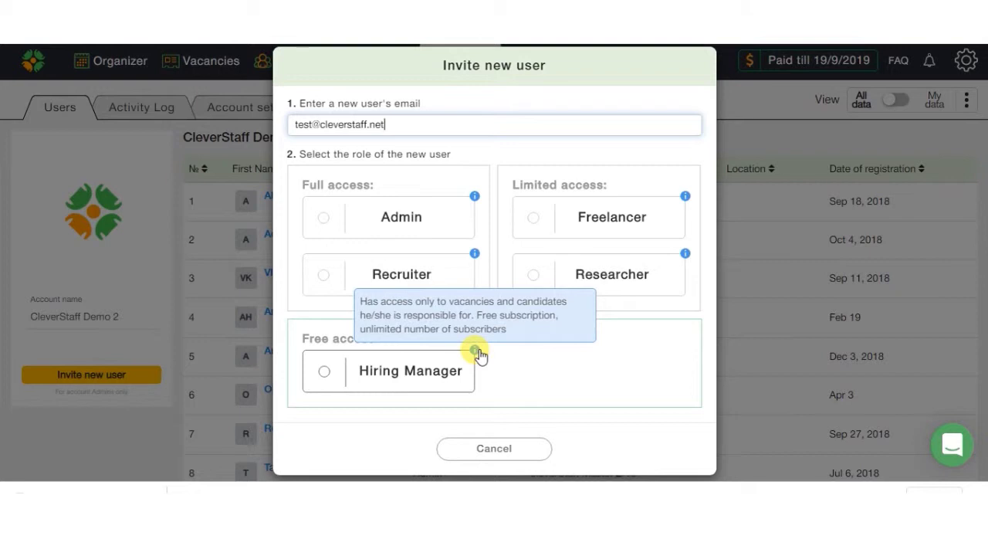
# Step: Dismiss the user invitation, then view the Activity Log, Account settings, Custom fields and List of sources tabs
pyautogui.click(503, 452)
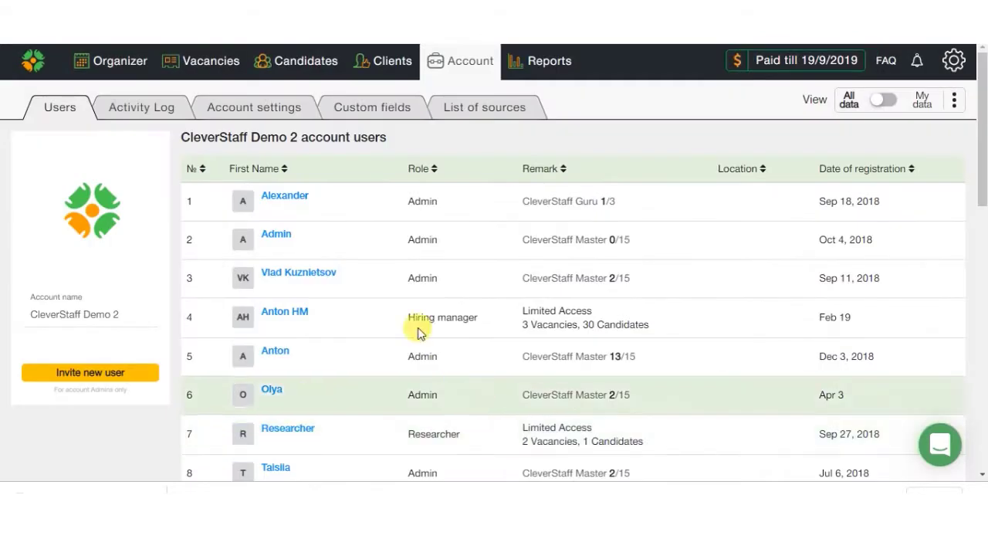
pyautogui.click(152, 104)
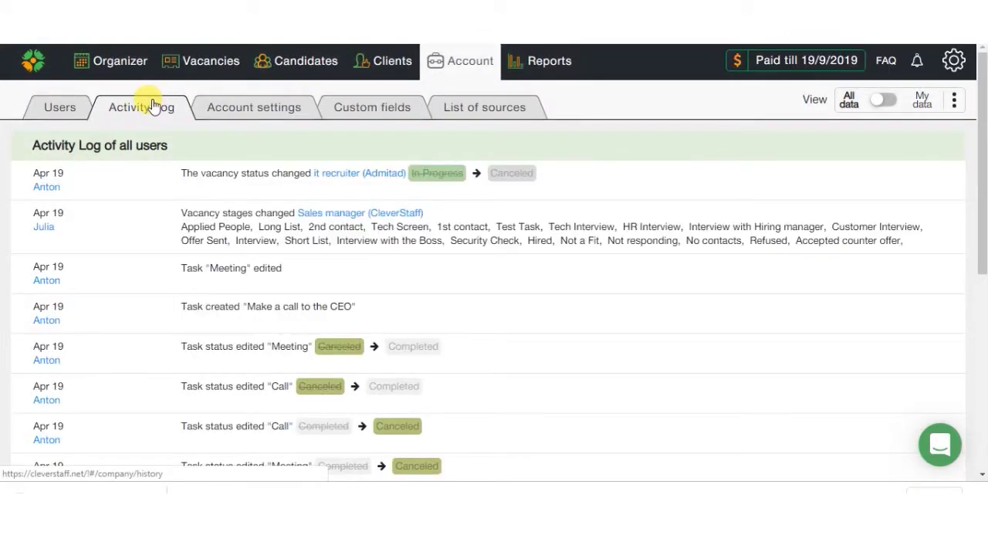
pyautogui.click(223, 106)
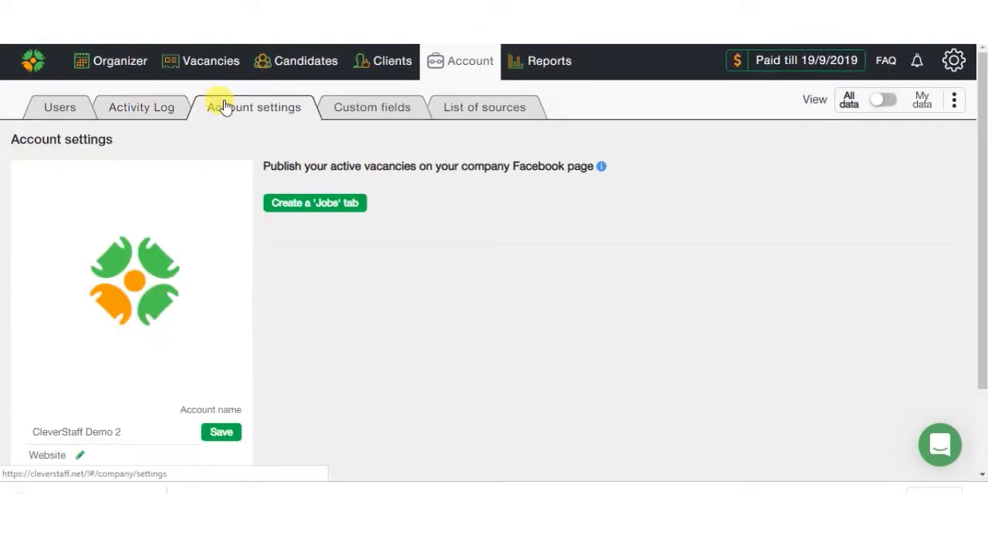
pyautogui.click(359, 110)
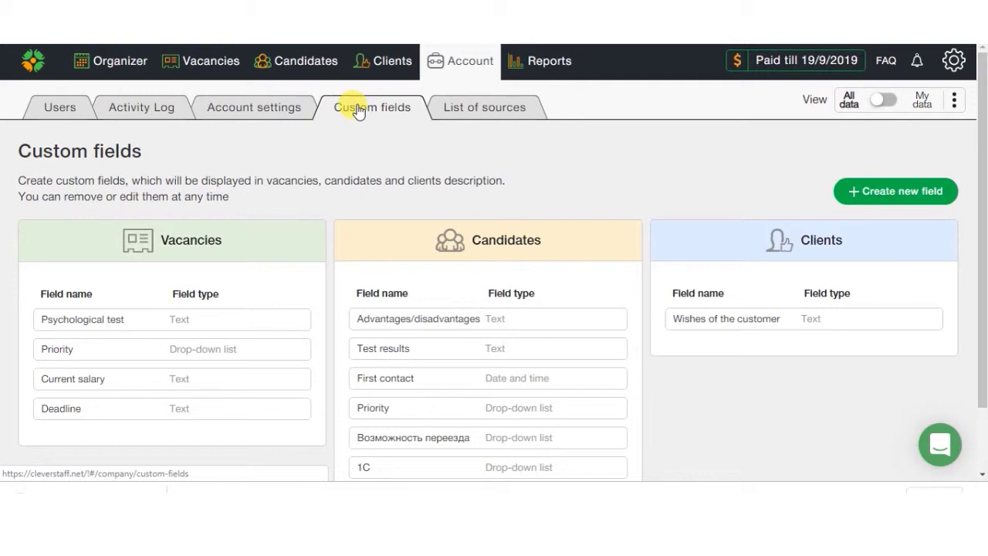
pyautogui.click(455, 108)
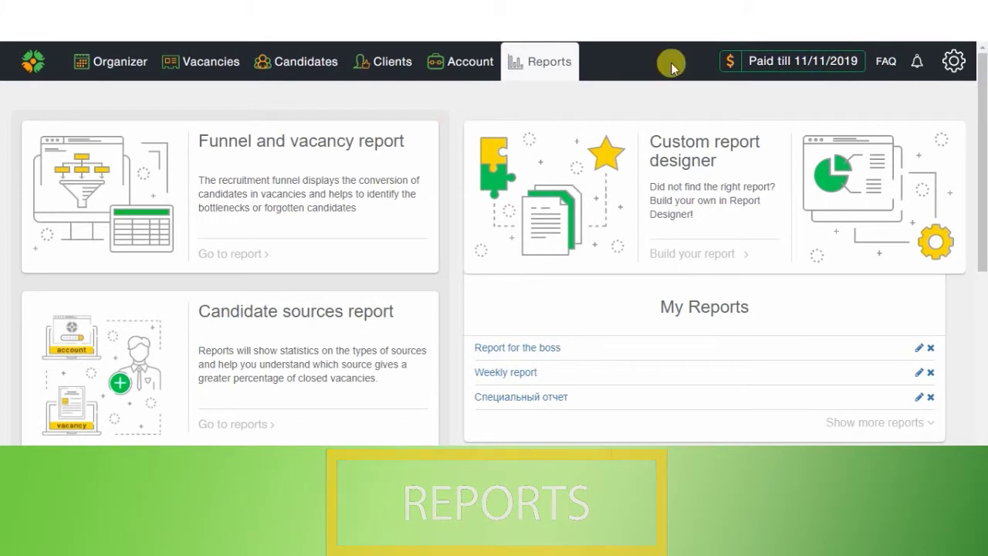
# Step: Open the Funnel and vacancy report card to see the Sales manager conversion funnel
pyautogui.moveTo(981, 78)
pyautogui.mouseDown()
pyautogui.moveTo(982, 322)
pyautogui.moveTo(983, 65)
pyautogui.mouseUp()
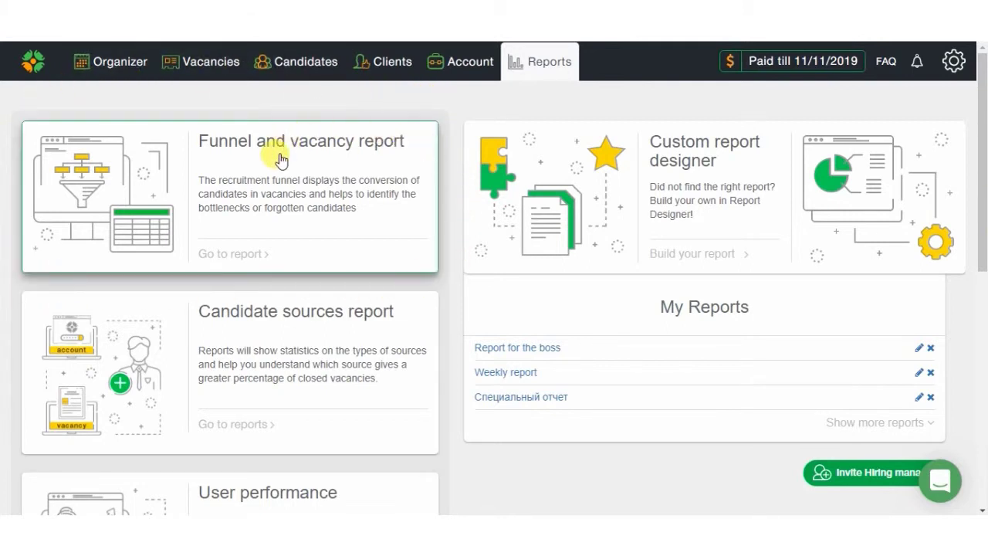
pyautogui.click(304, 196)
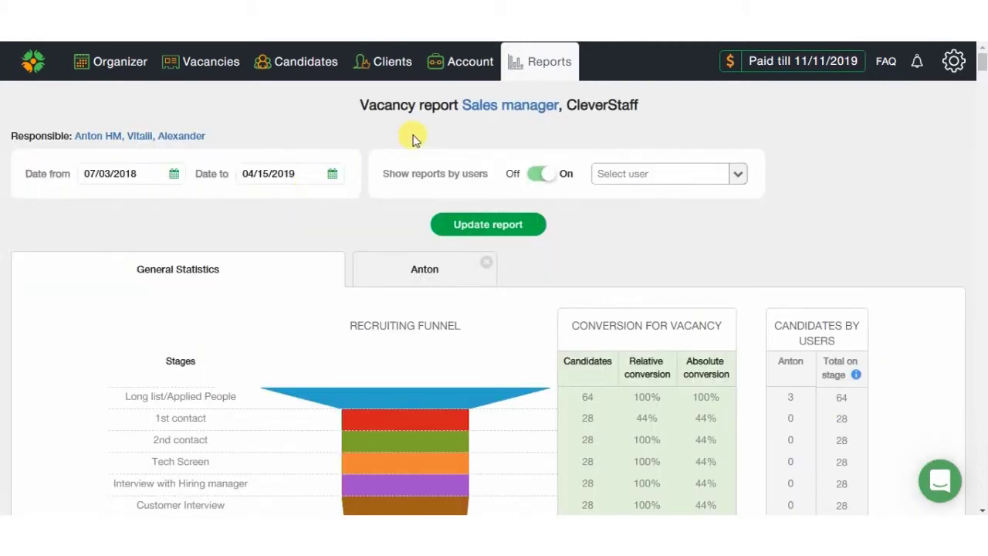
pyautogui.scroll(-3, 413, 139)
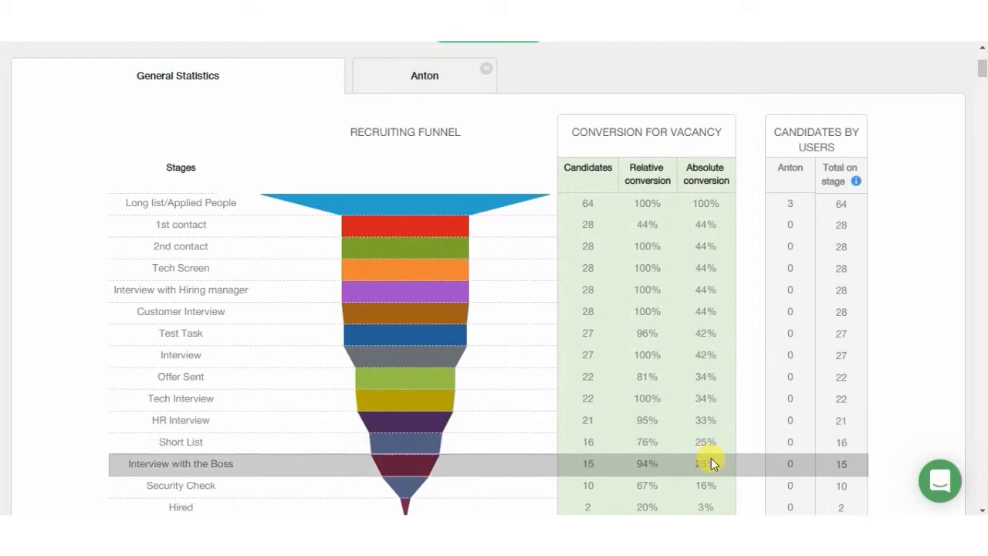
pyautogui.scroll(-3, 711, 458)
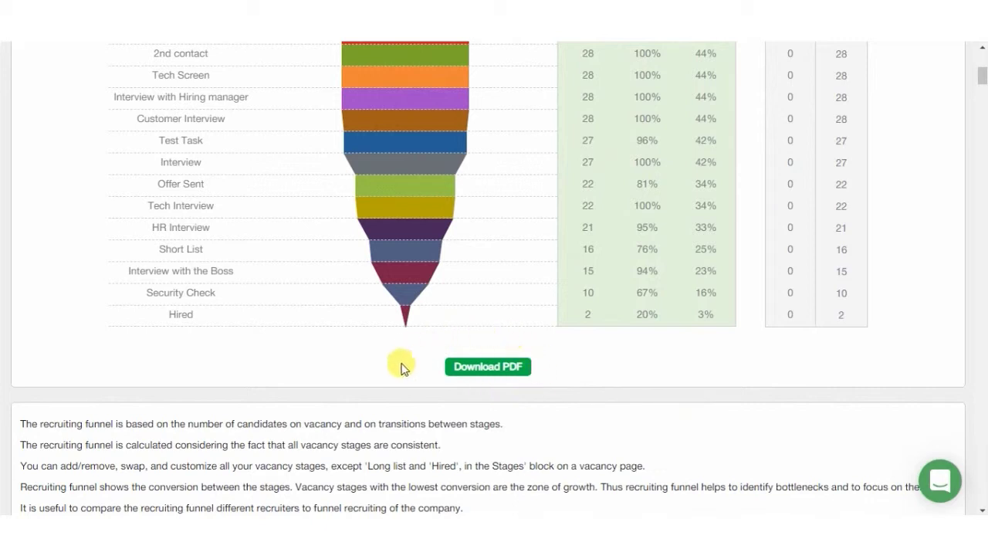
pyautogui.scroll(-6, 399, 374)
pyautogui.scroll(-3, 399, 376)
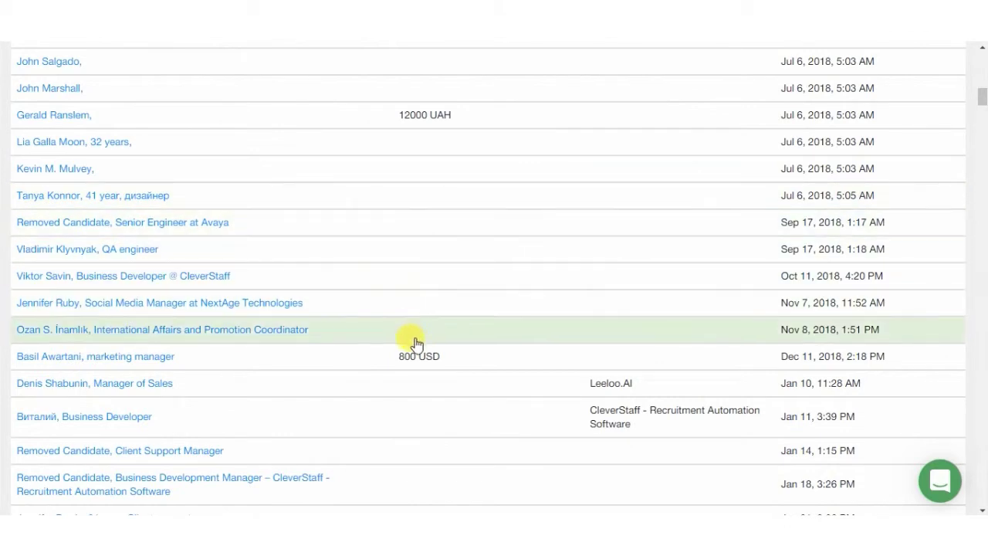
pyautogui.scroll(10, 415, 357)
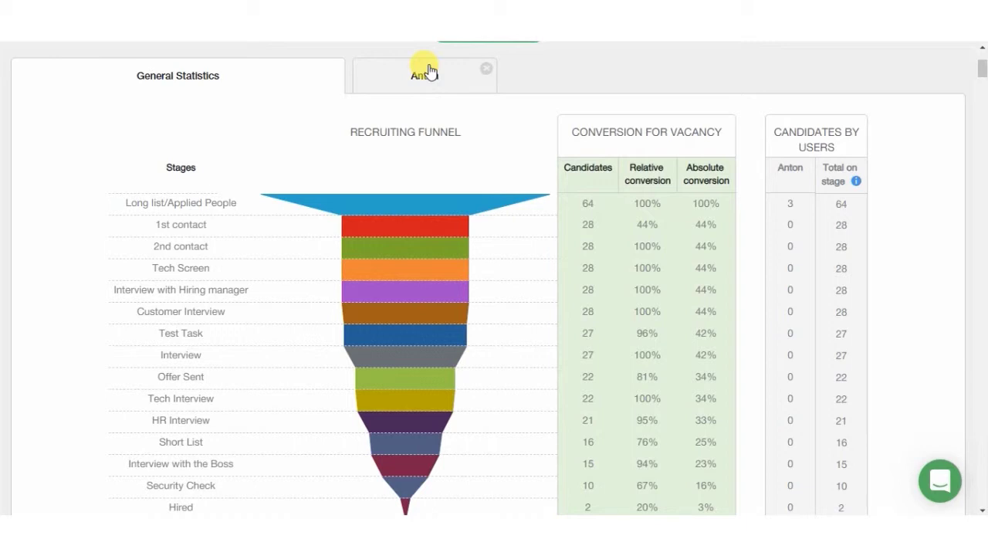
# Step: Switch the vacancy report to Anton's individual funnel statistics
pyautogui.click(430, 72)
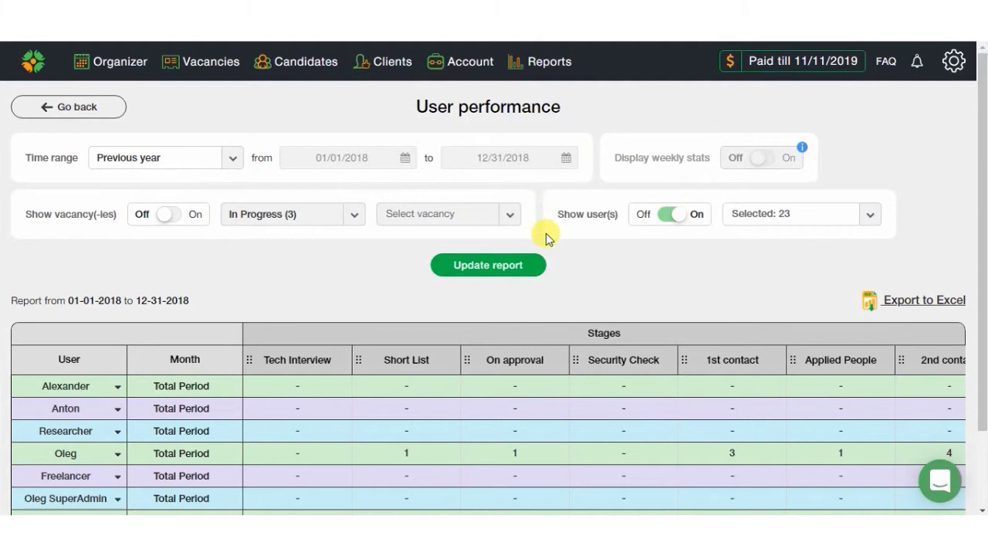
# Step: Scroll the User performance table down and sideways to see every user's stage counts
pyautogui.scroll(-2, 545, 236)
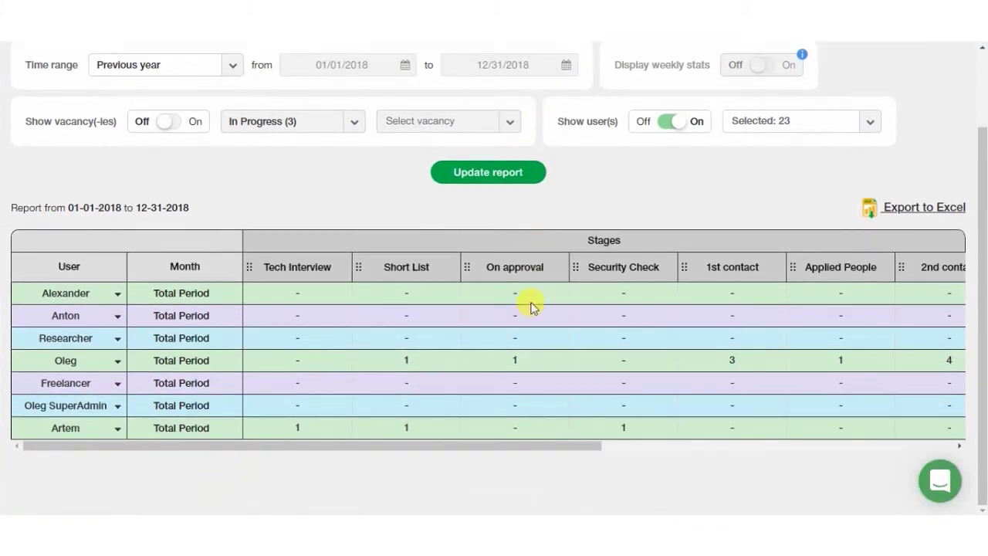
pyautogui.moveTo(494, 448); pyautogui.dragTo(847, 461)
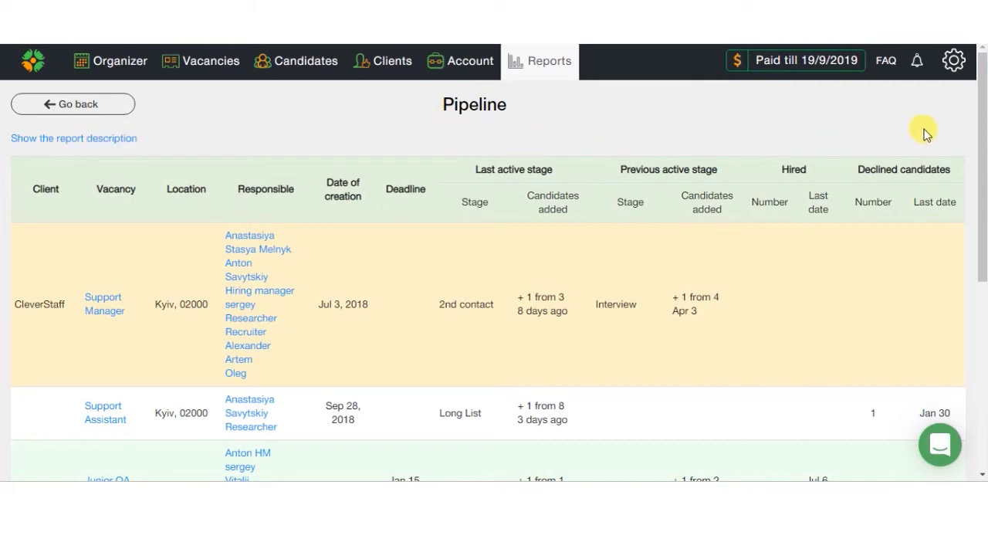
# Step: Scroll down and back up through the Pipeline report's vacancy list
pyautogui.moveTo(982, 151); pyautogui.dragTo(976, 340)
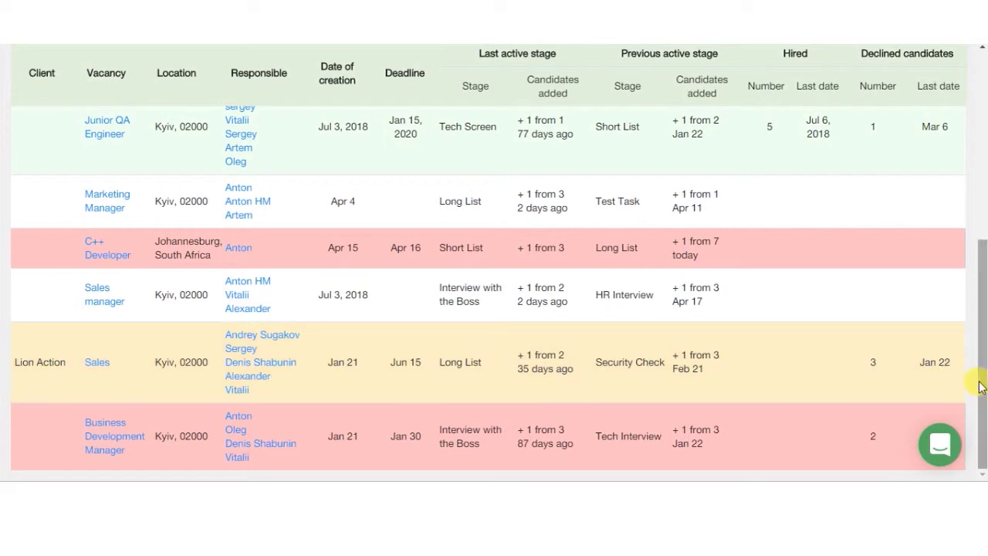
pyautogui.moveTo(980, 386); pyautogui.dragTo(981, 297)
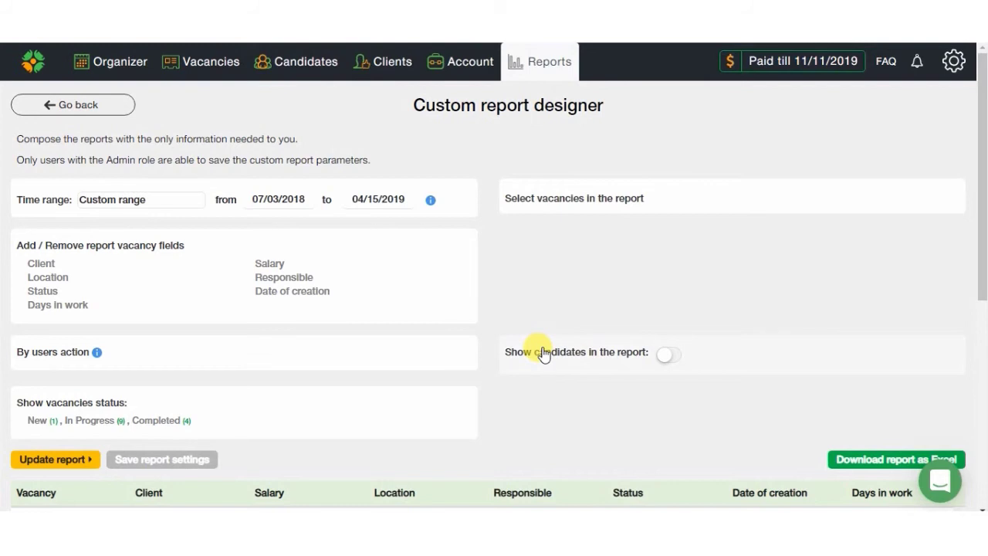
# Step: Scroll down to the custom report table and save the report settings
pyautogui.scroll(-3, 541, 351)
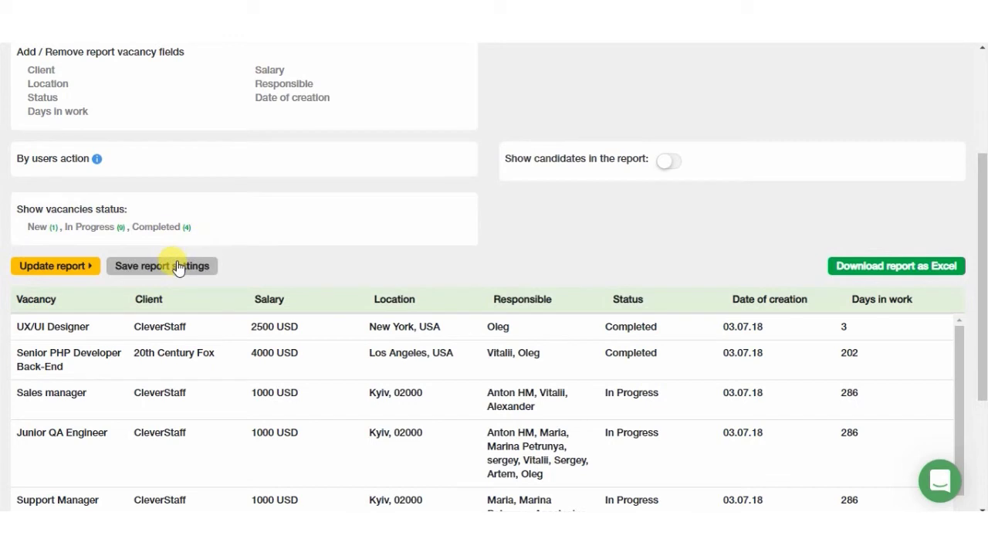
pyautogui.click(177, 267)
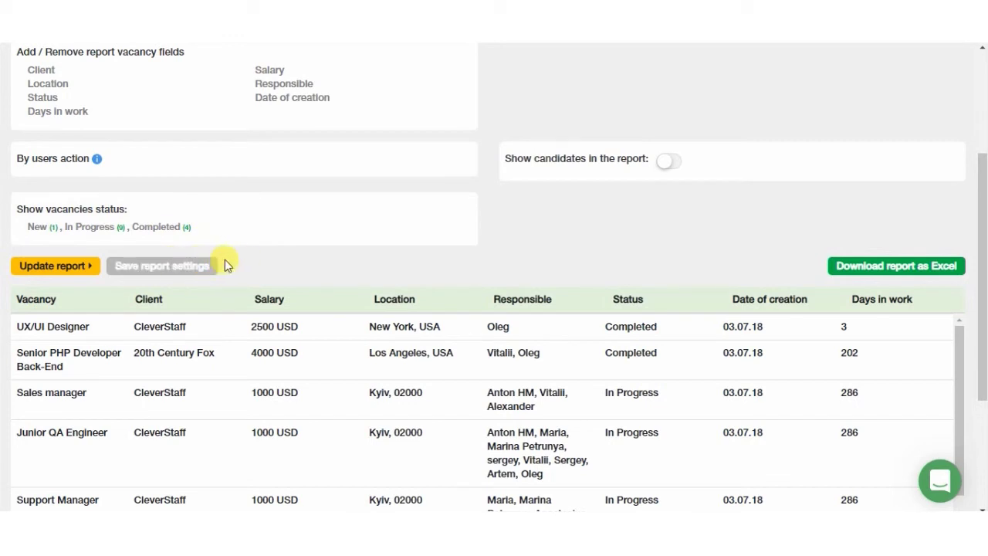